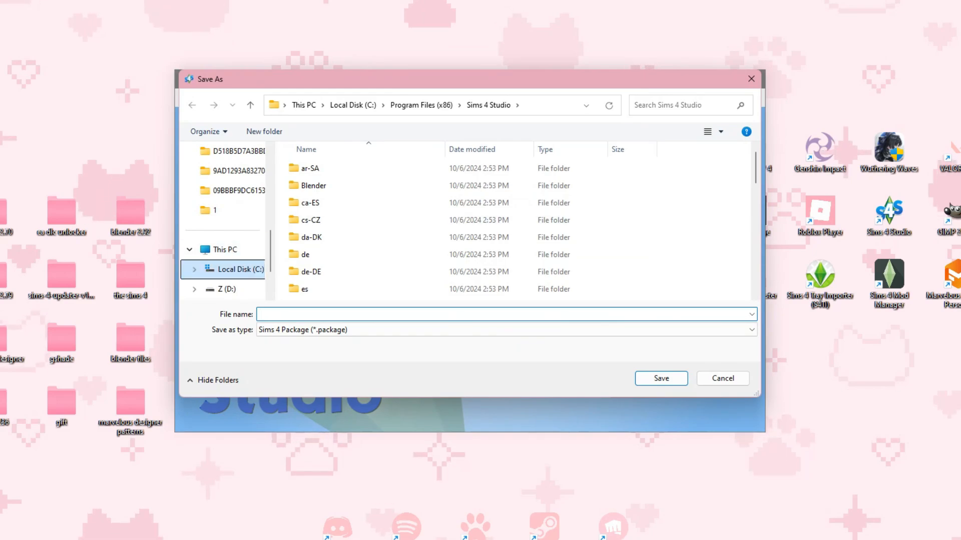
- Save the new package on the Desktop under the file name test
{"action": "scroll", "coordinate": [230, 276], "scroll_direction": "up", "scroll_amount": 3}
{"action": "left_click", "coordinate": [226, 171]}
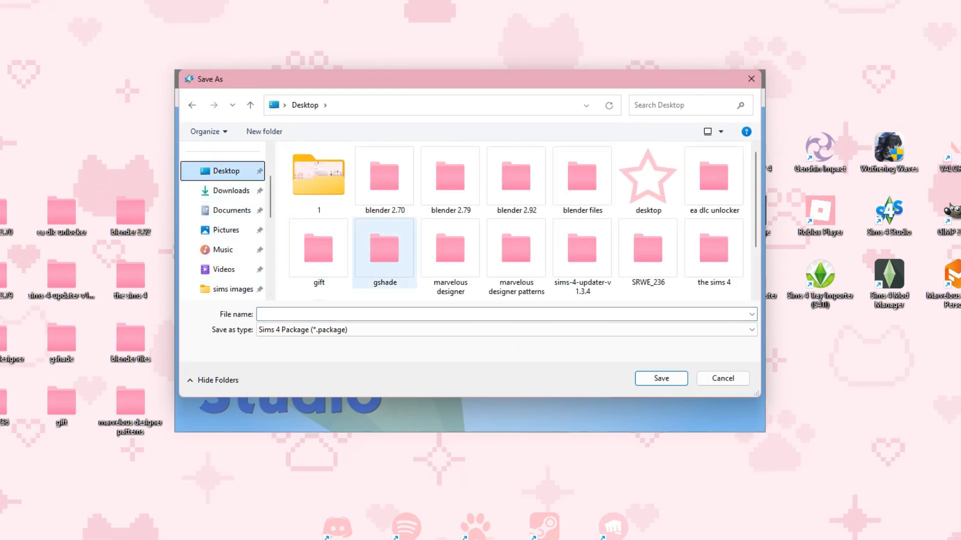
{"action": "left_click", "coordinate": [383, 315]}
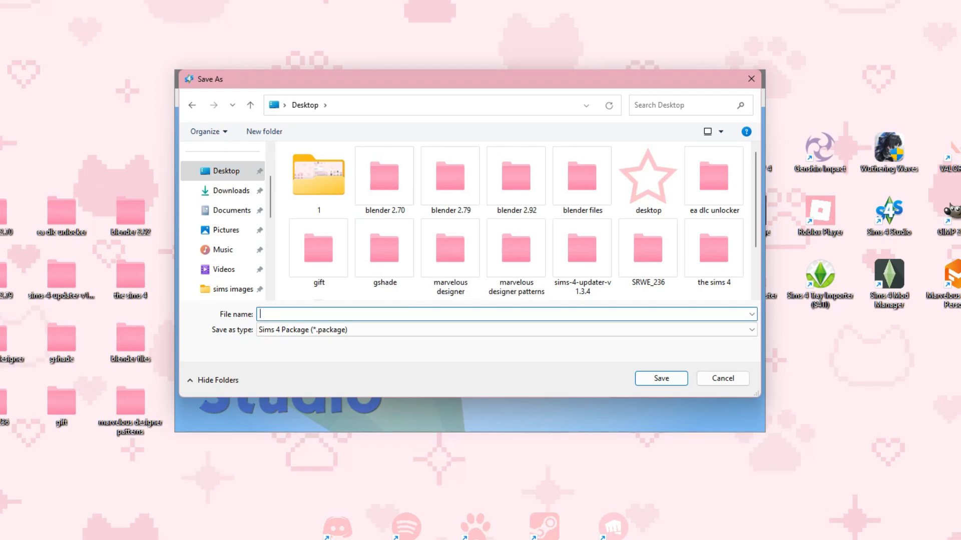
{"action": "type", "text": "test"}
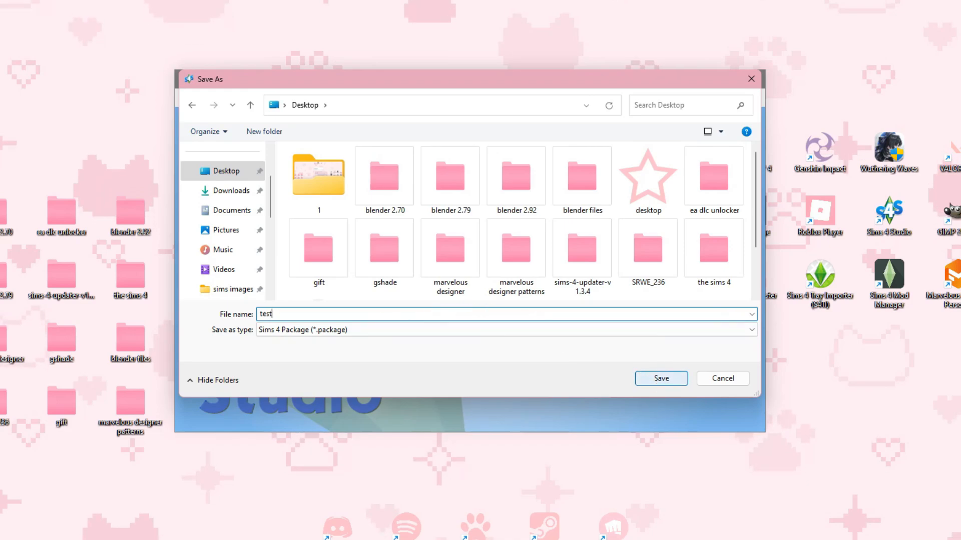
{"action": "key", "text": "Return"}
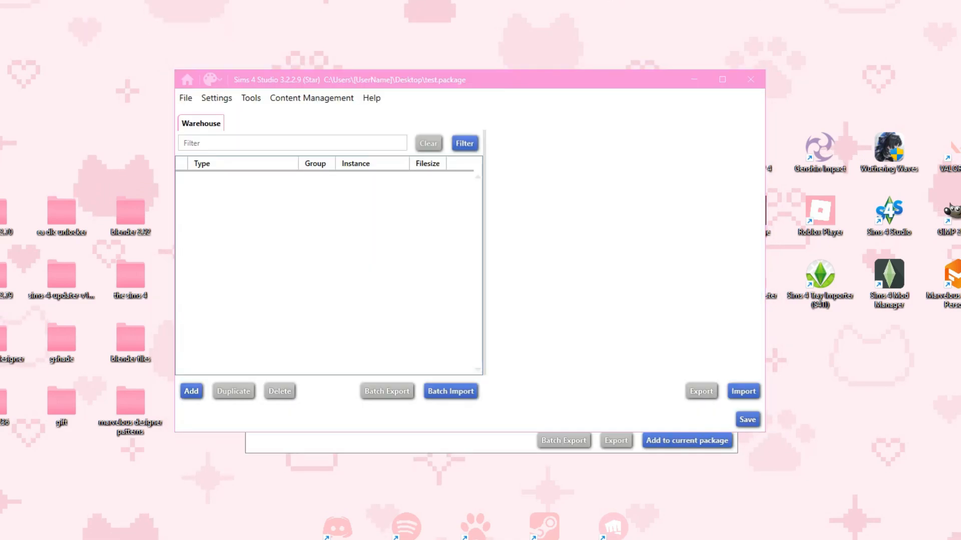
- Open the Game File Cruiser and restrict the resource types to DST Image
{"action": "left_click", "coordinate": [255, 100]}
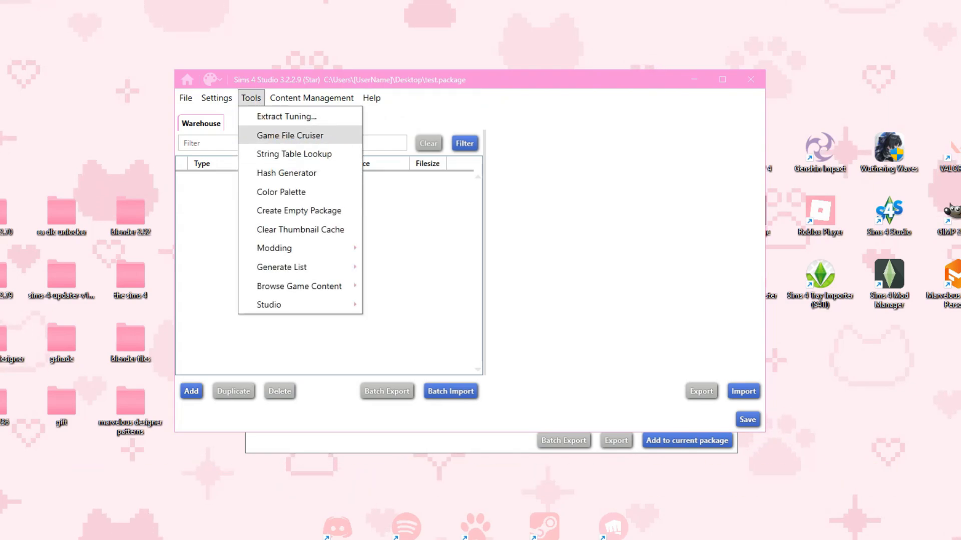
{"action": "left_click", "coordinate": [290, 135]}
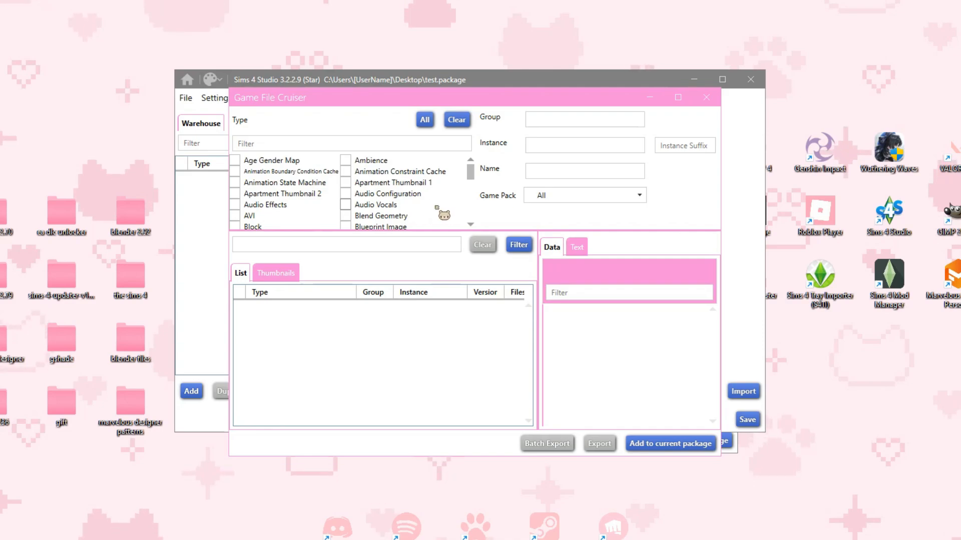
{"action": "scroll", "coordinate": [350, 192], "scroll_direction": "down", "scroll_amount": 3}
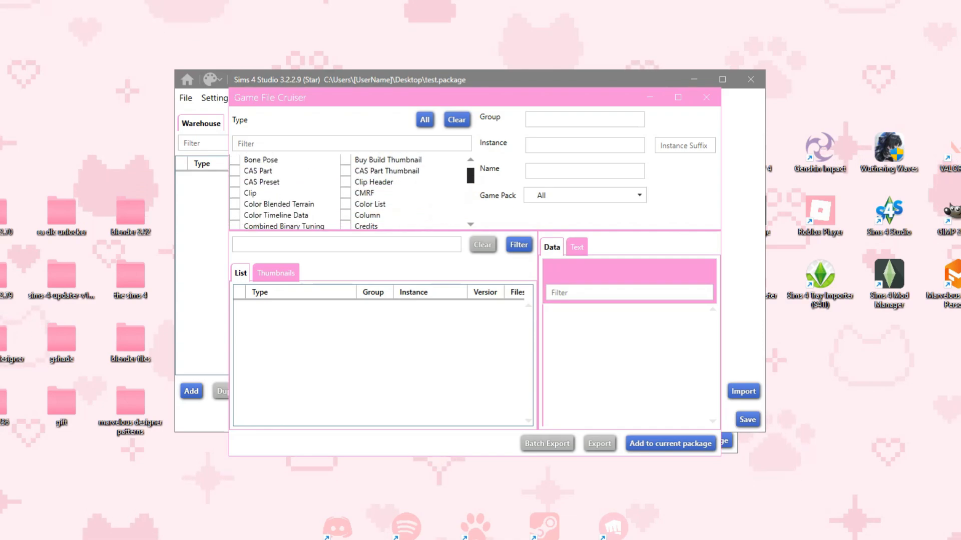
{"action": "scroll", "coordinate": [351, 193], "scroll_direction": "down", "scroll_amount": 2}
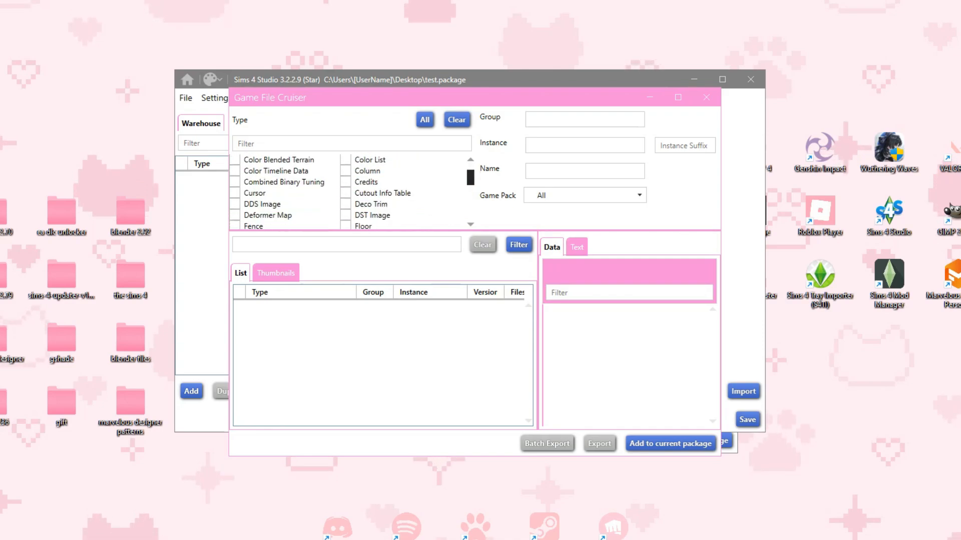
{"action": "left_click", "coordinate": [345, 215]}
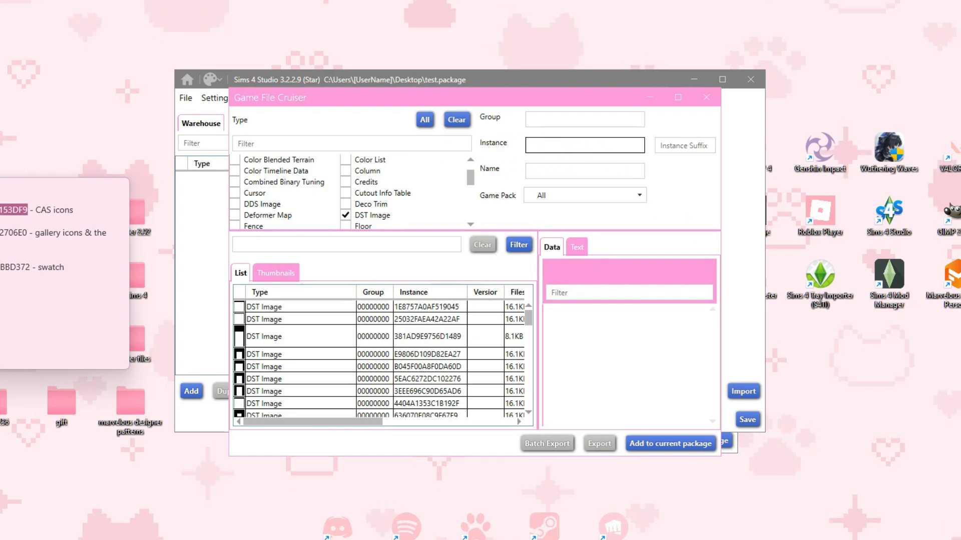
- Find the CAS icons textures by instance 09BBBF9DC6153DF9 and add both DST images to the current package
{"action": "type", "text": "09BBBF9DC6153DF9"}
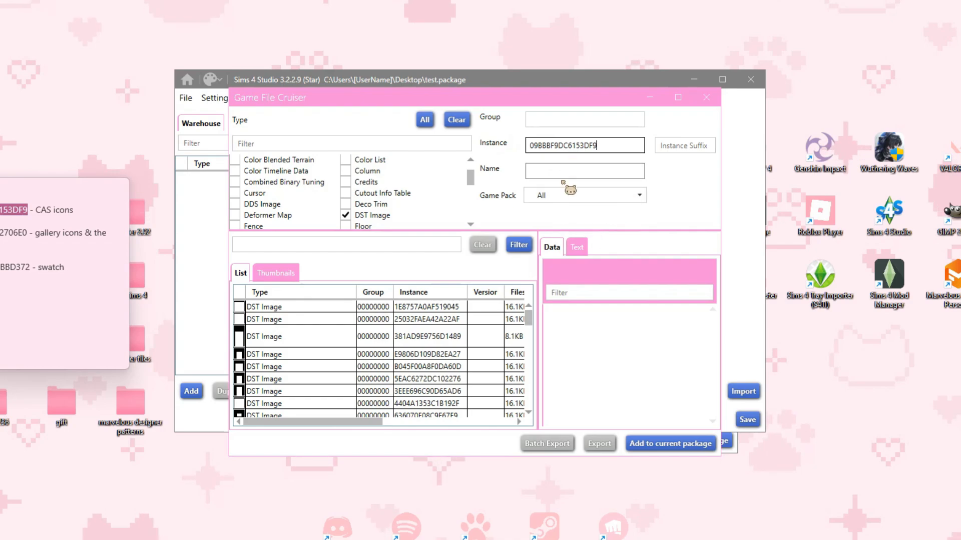
{"action": "key", "text": "Return"}
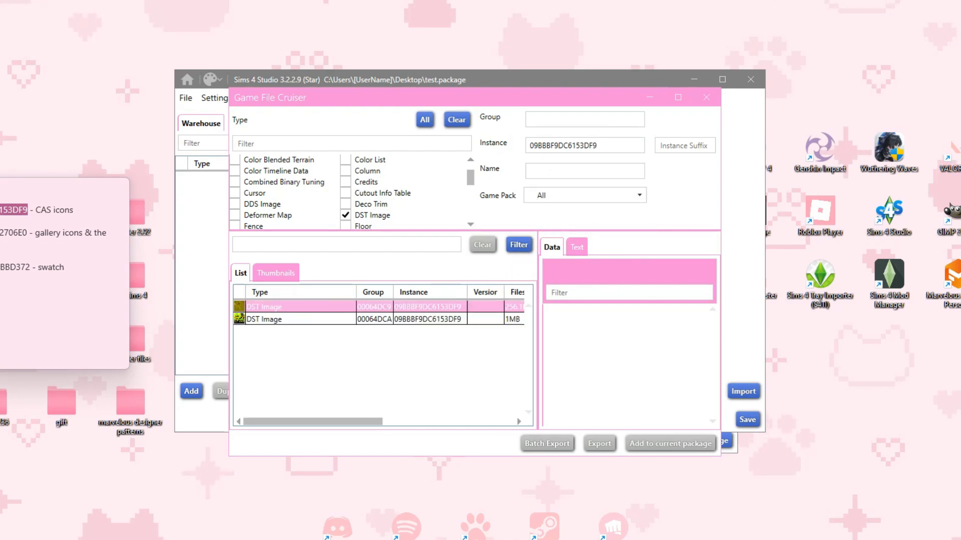
{"action": "left_click", "coordinate": [325, 319], "text": "shift"}
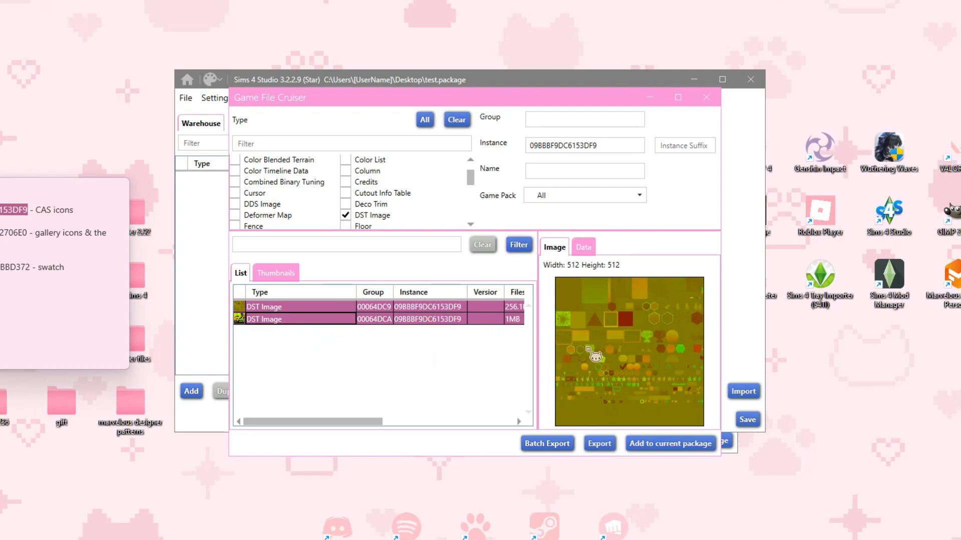
{"action": "left_click", "coordinate": [657, 446]}
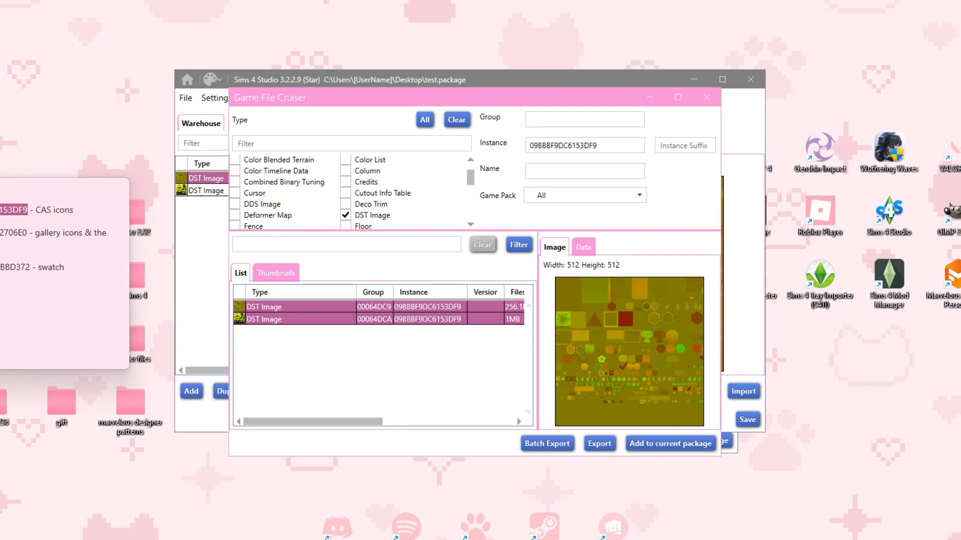
- Find the gallery icons textures by the noted instance 9AD1293A832706E0 and add both DST images to the current package
{"action": "left_click", "coordinate": [1, 233]}
{"action": "left_click_drag", "start_coordinate": [1, 233], "coordinate": [29, 235]}
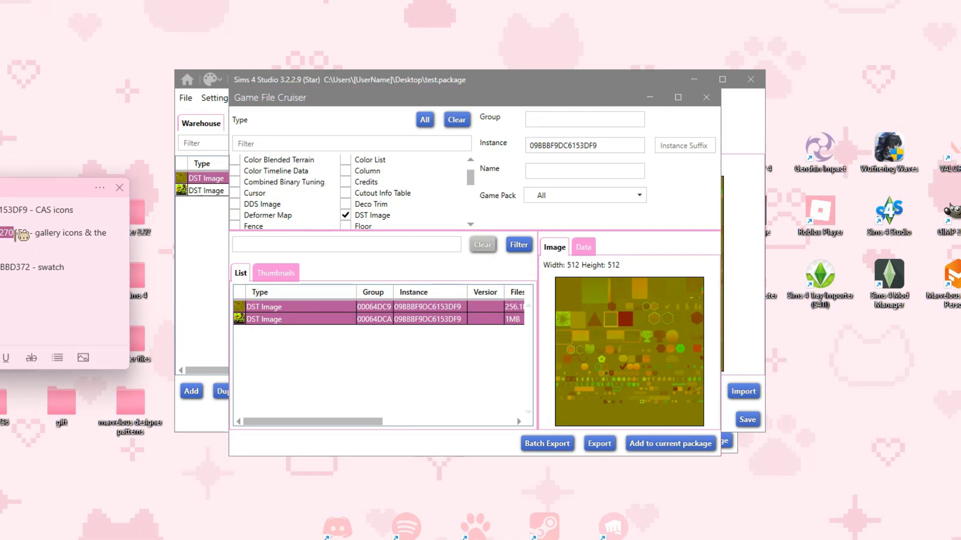
{"action": "key", "text": "ctrl+c"}
{"action": "left_click_drag", "start_coordinate": [528, 145], "coordinate": [606, 166]}
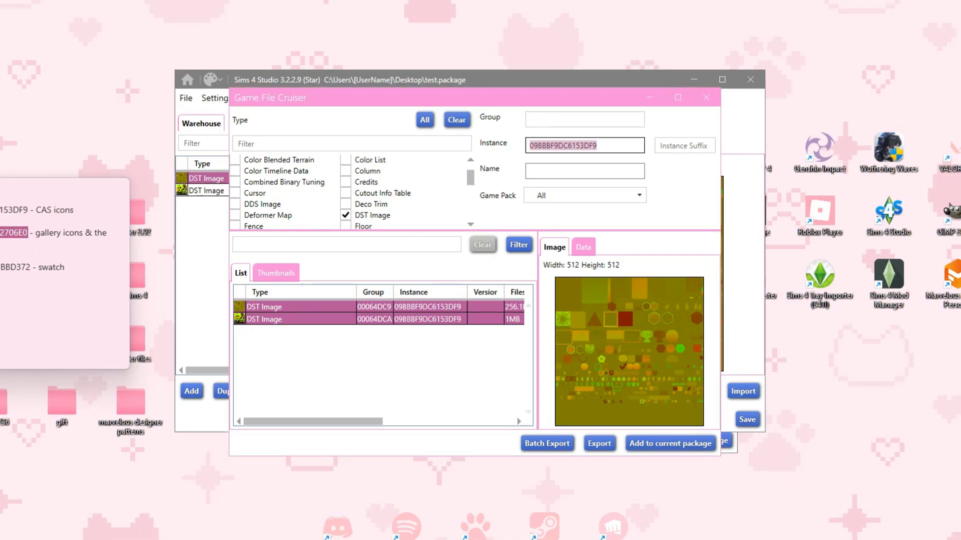
{"action": "key", "text": "ctrl+v"}
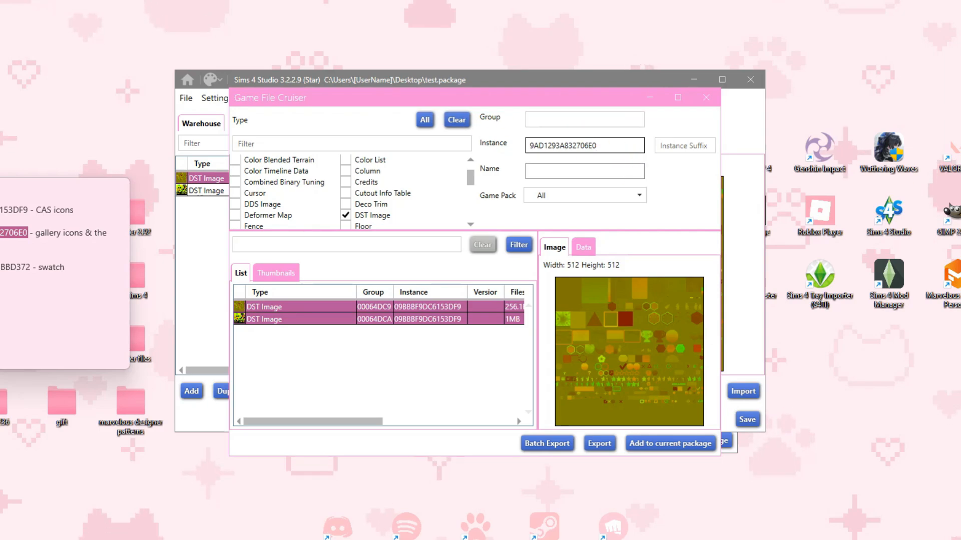
{"action": "key", "text": "Return"}
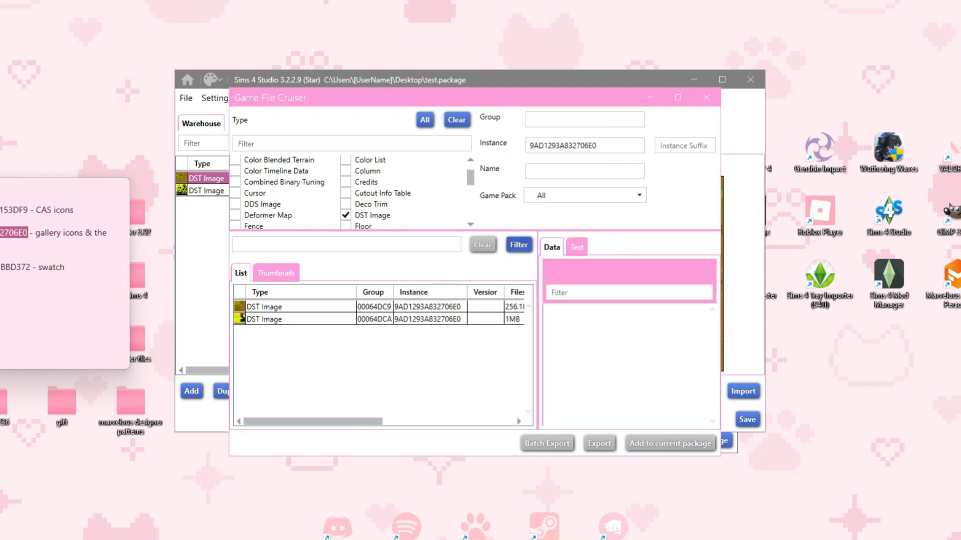
{"action": "left_click", "coordinate": [425, 307]}
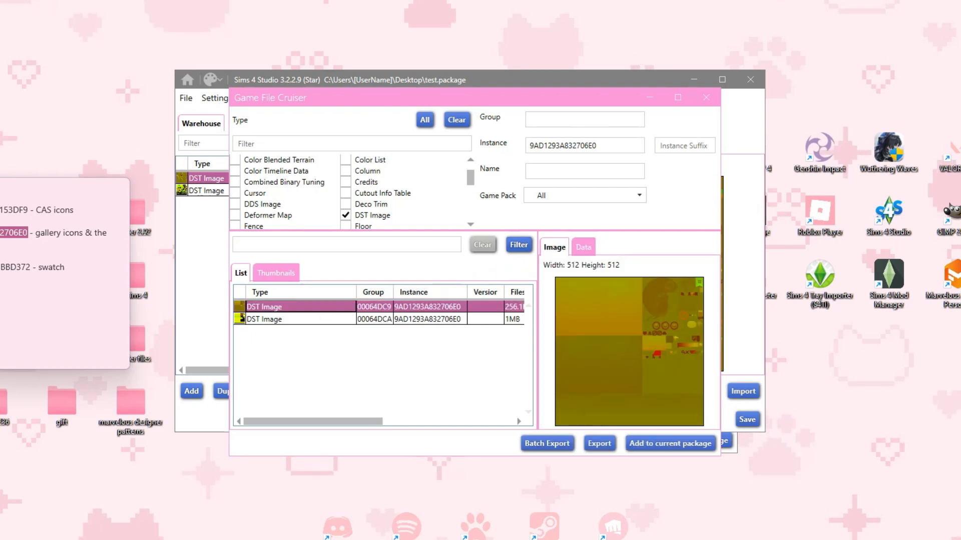
{"action": "left_click", "coordinate": [425, 319], "text": "shift"}
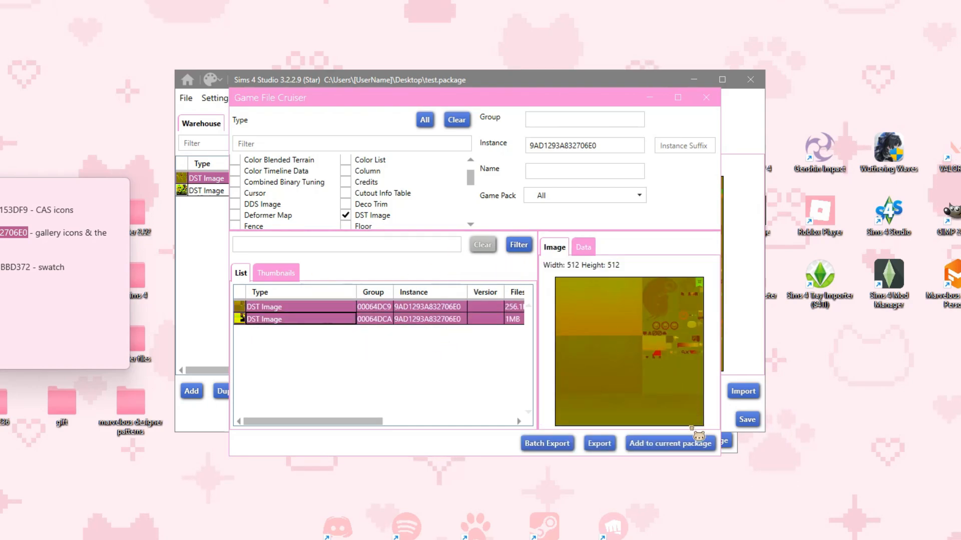
{"action": "left_click", "coordinate": [691, 443]}
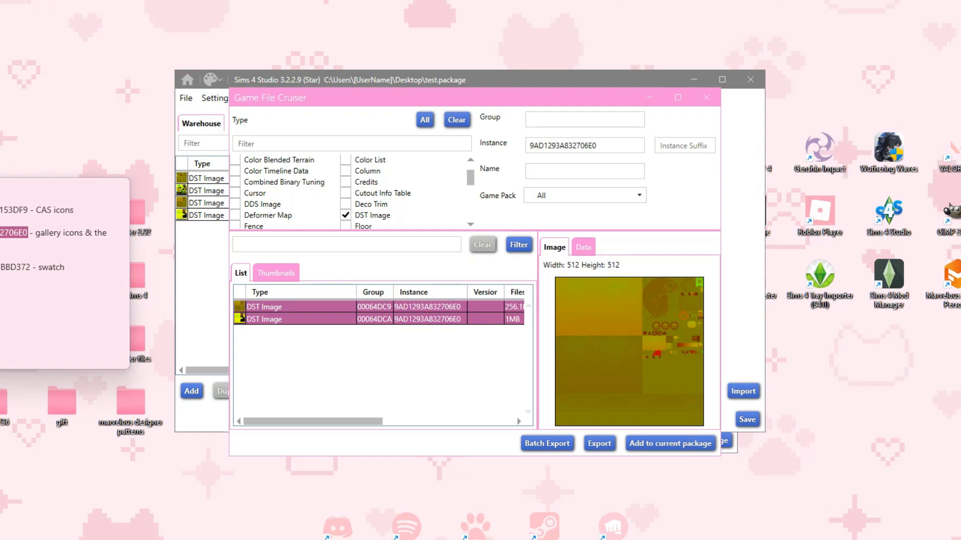
- Find the swatch textures by the noted instance D518B5D7A3BBD372 and add both DST images to the current package
{"action": "left_click", "coordinate": [34, 269]}
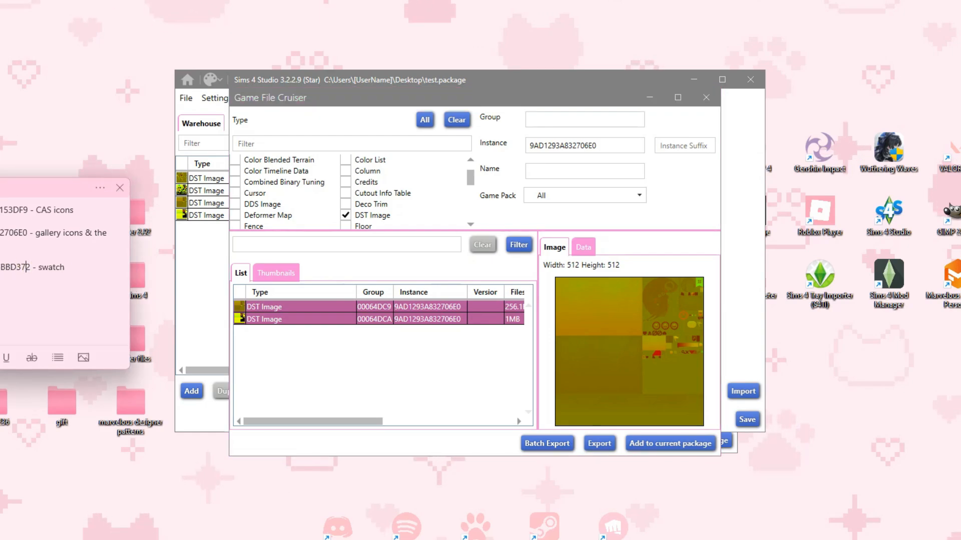
{"action": "left_click_drag", "start_coordinate": [31, 268], "coordinate": [0, 268]}
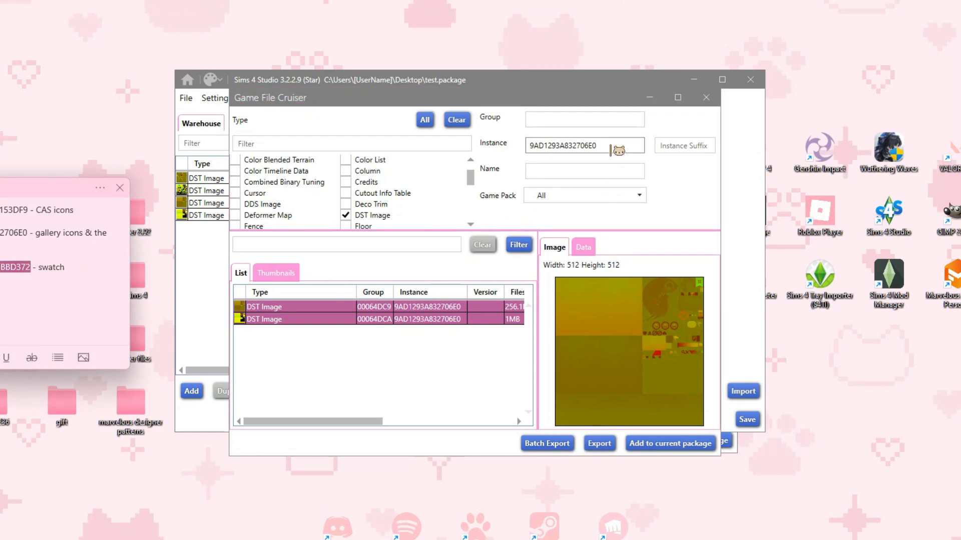
{"action": "left_click", "coordinate": [606, 146]}
{"action": "double_click", "coordinate": [617, 146]}
{"action": "key", "text": "ctrl+v"}
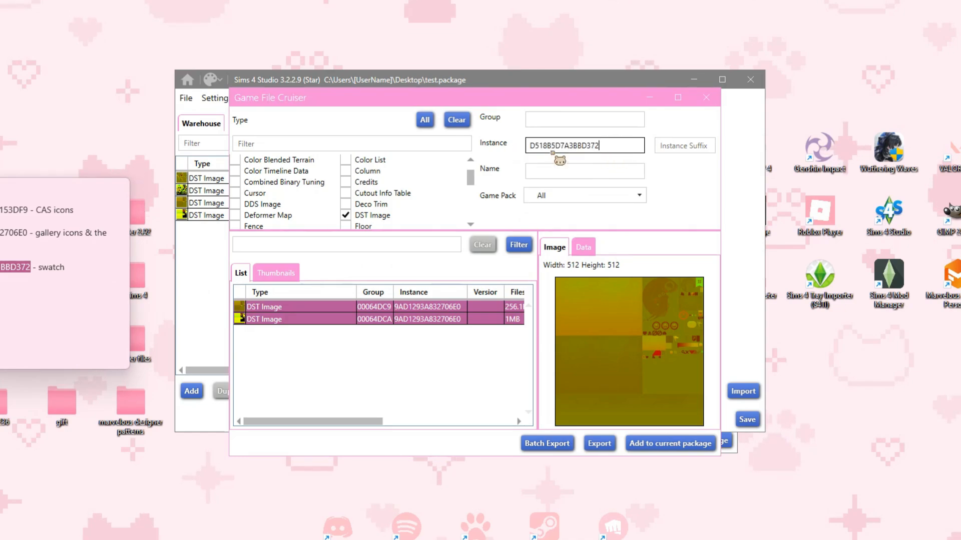
{"action": "left_click", "coordinate": [519, 245]}
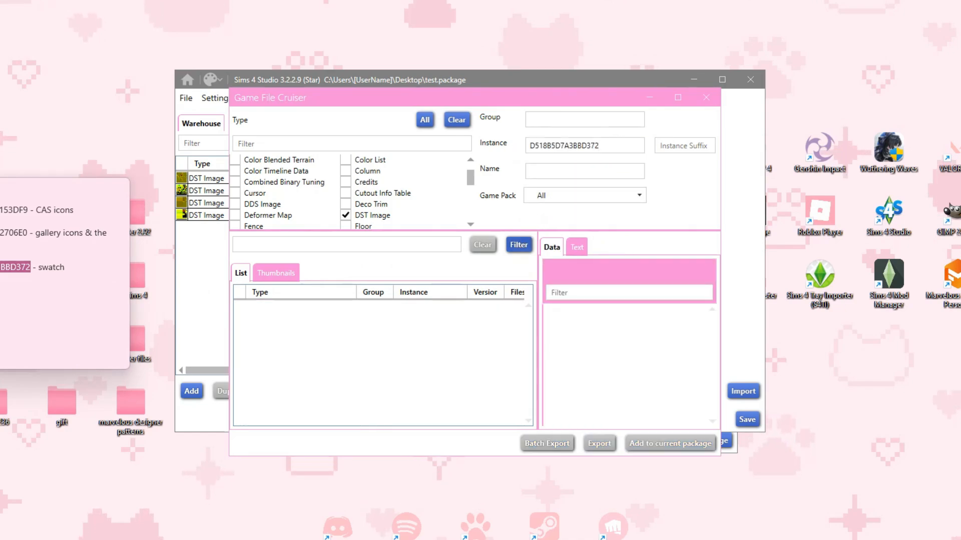
{"action": "left_click", "coordinate": [321, 307]}
{"action": "left_click", "coordinate": [327, 318], "text": "shift"}
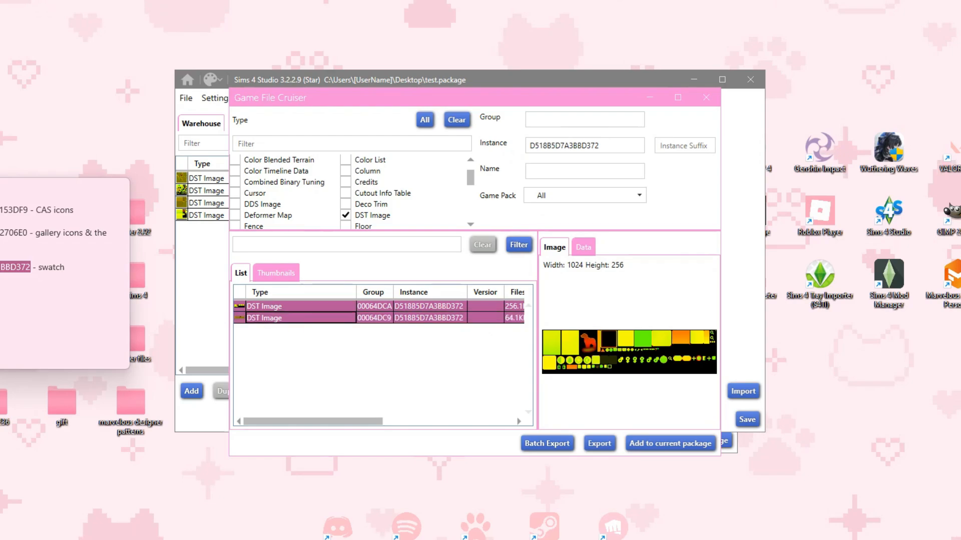
{"action": "left_click", "coordinate": [651, 444]}
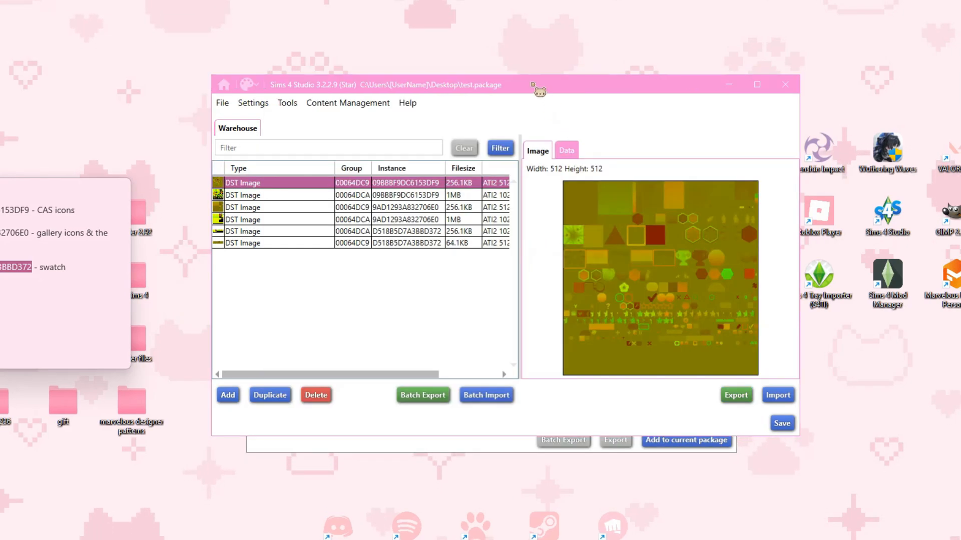
{"action": "mouse_move", "coordinate": [539, 91]}
{"action": "left_mouse_down"}
{"action": "mouse_move", "coordinate": [554, 128]}
{"action": "mouse_move", "coordinate": [552, 107]}
{"action": "mouse_move", "coordinate": [531, 100]}
{"action": "left_mouse_up"}
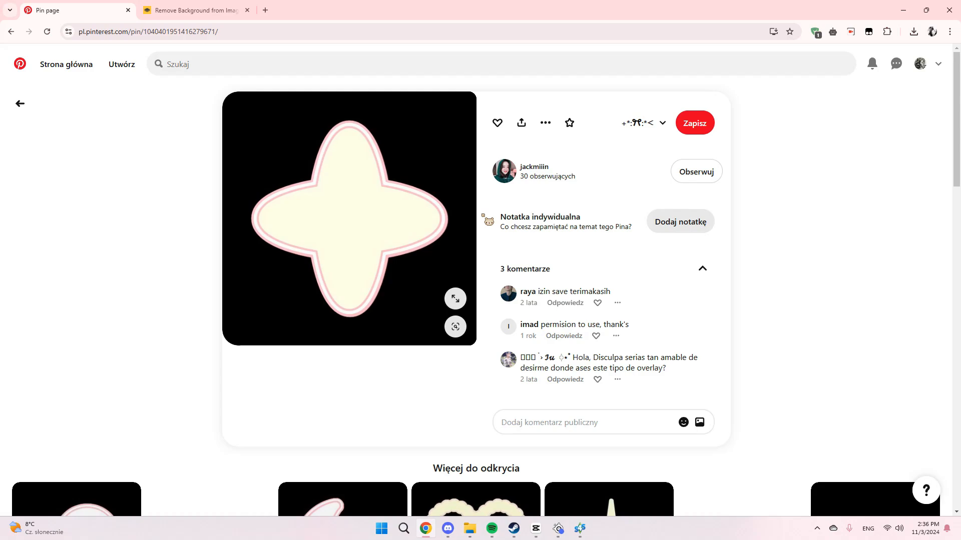
- Remove the downloaded star image's background with remove.bg and download the 500 × 500 px result
{"action": "left_click", "coordinate": [196, 10]}
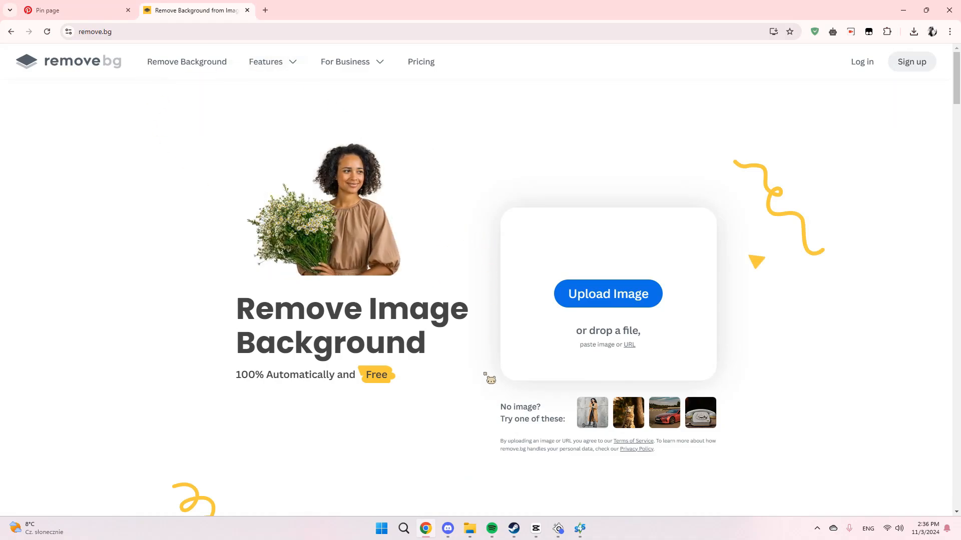
{"action": "mouse_move", "coordinate": [469, 528]}
{"action": "left_click", "coordinate": [457, 463]}
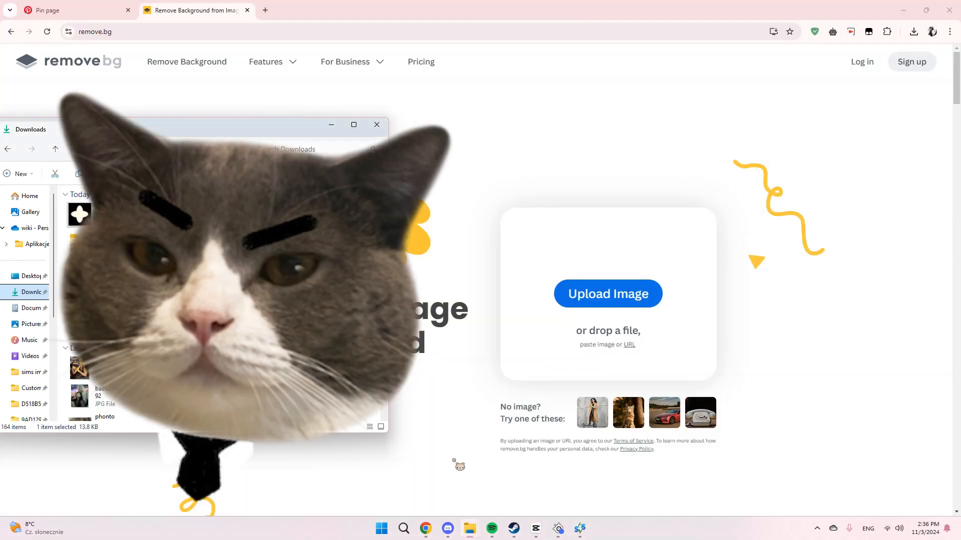
{"action": "left_click_drag", "start_coordinate": [271, 132], "coordinate": [346, 130]}
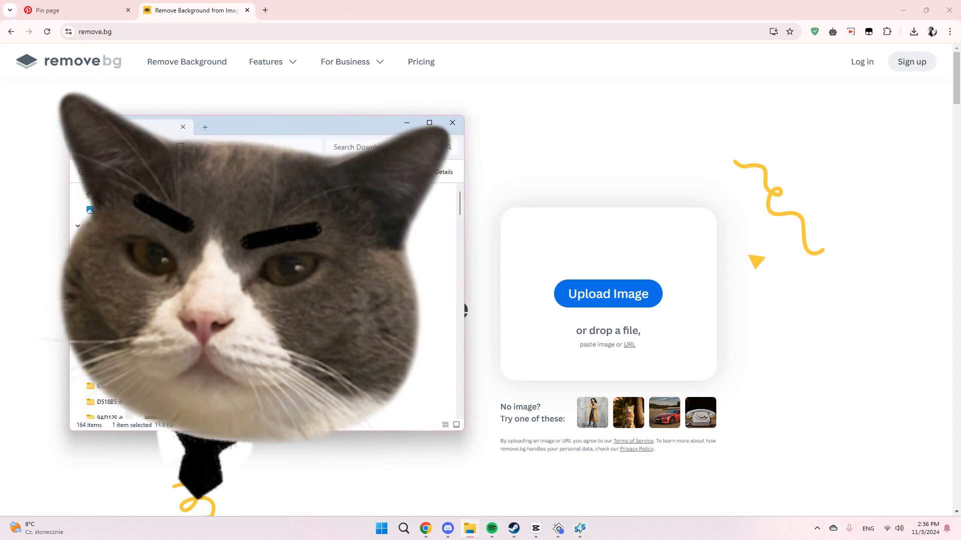
{"action": "left_click_drag", "start_coordinate": [464, 311], "coordinate": [590, 290]}
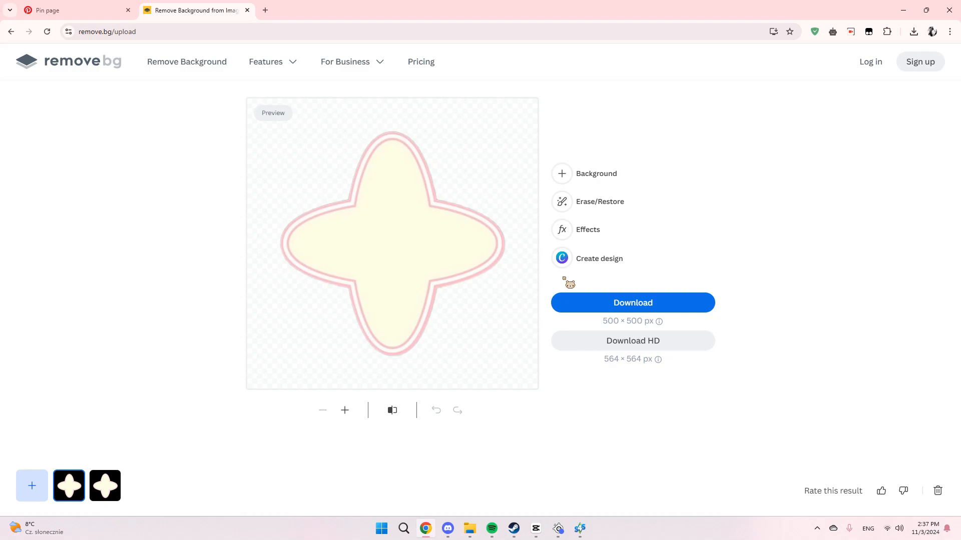
{"action": "left_click", "coordinate": [579, 301]}
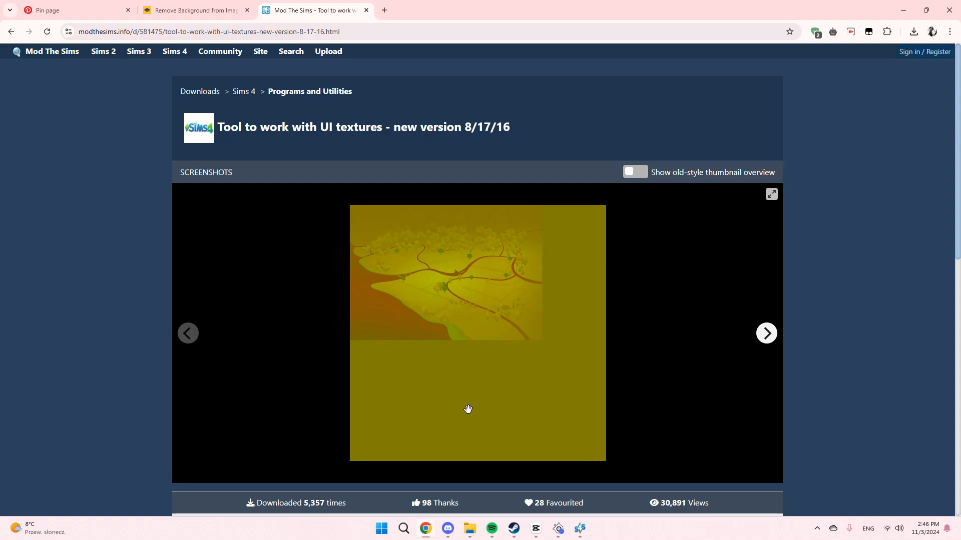
- Download the single-file program archive UITextureSquasher_1_2_0_0.zip from the Mod The Sims page
{"action": "scroll", "coordinate": [468, 409], "scroll_direction": "down", "scroll_amount": 8}
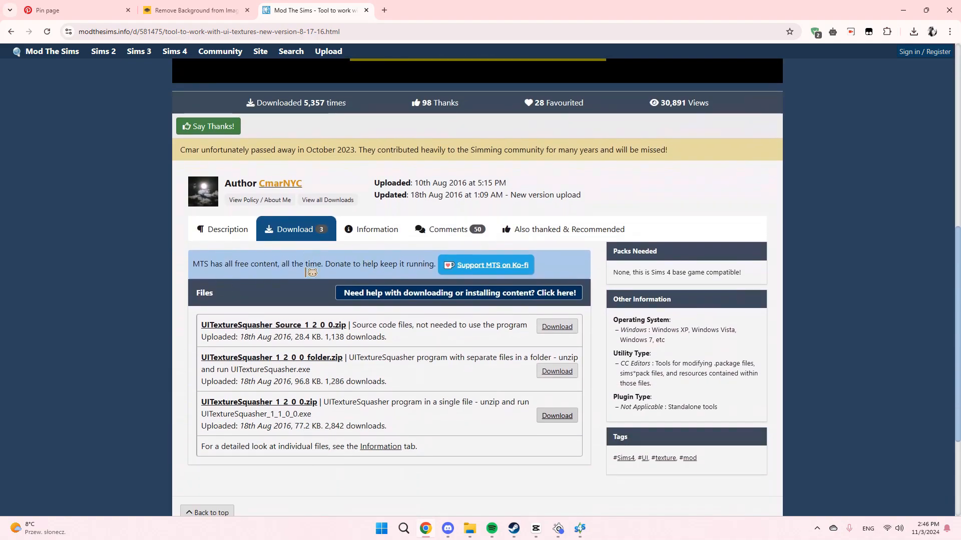
{"action": "scroll", "coordinate": [357, 370], "scroll_direction": "down", "scroll_amount": 1}
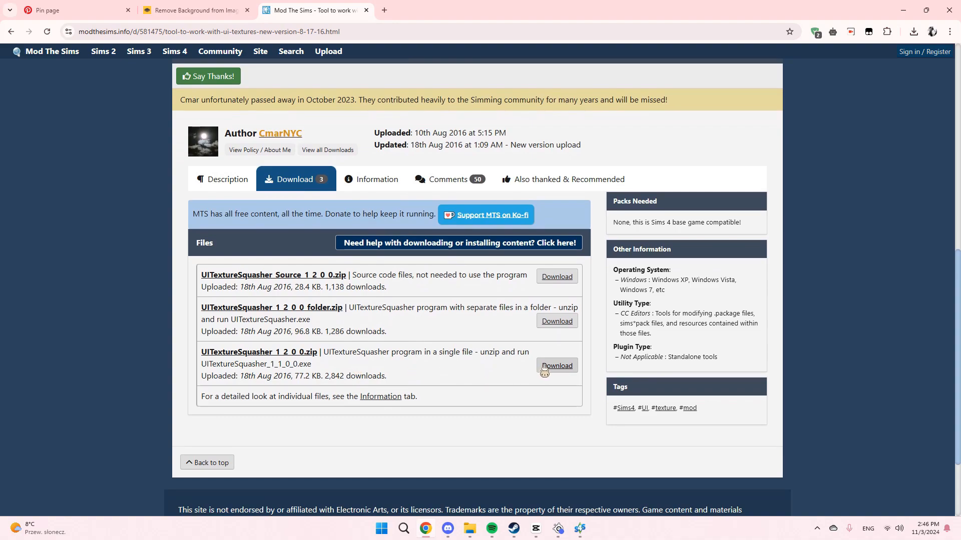
{"action": "left_click", "coordinate": [545, 366]}
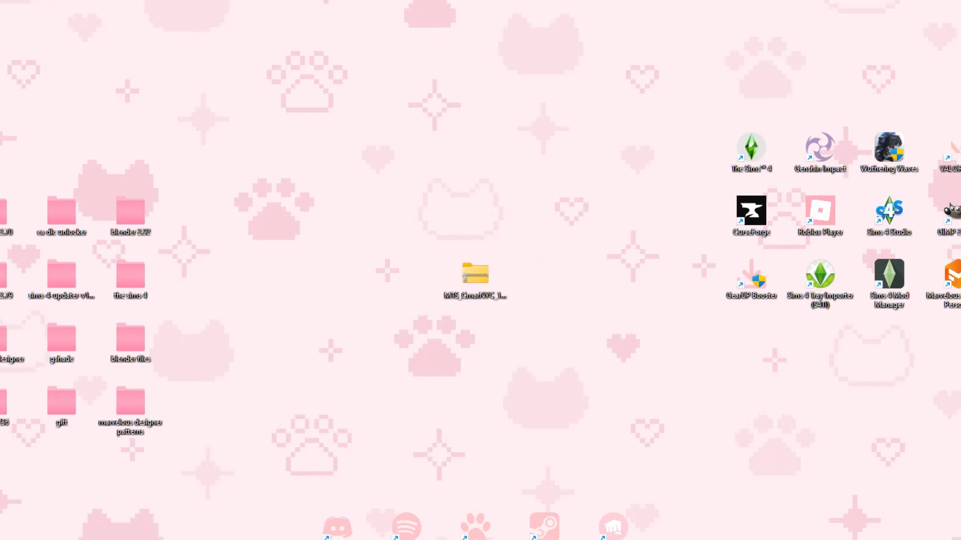
- Extract the downloaded UI Texture Squasher archive on the desktop
{"action": "left_click", "coordinate": [475, 275]}
{"action": "right_click", "coordinate": [475, 275]}
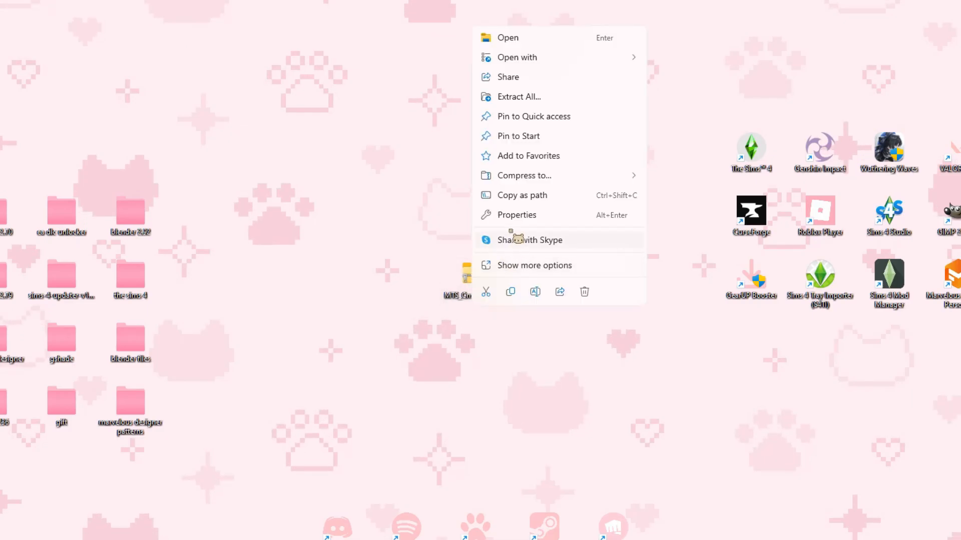
{"action": "left_click", "coordinate": [519, 96]}
{"action": "left_click", "coordinate": [592, 380]}
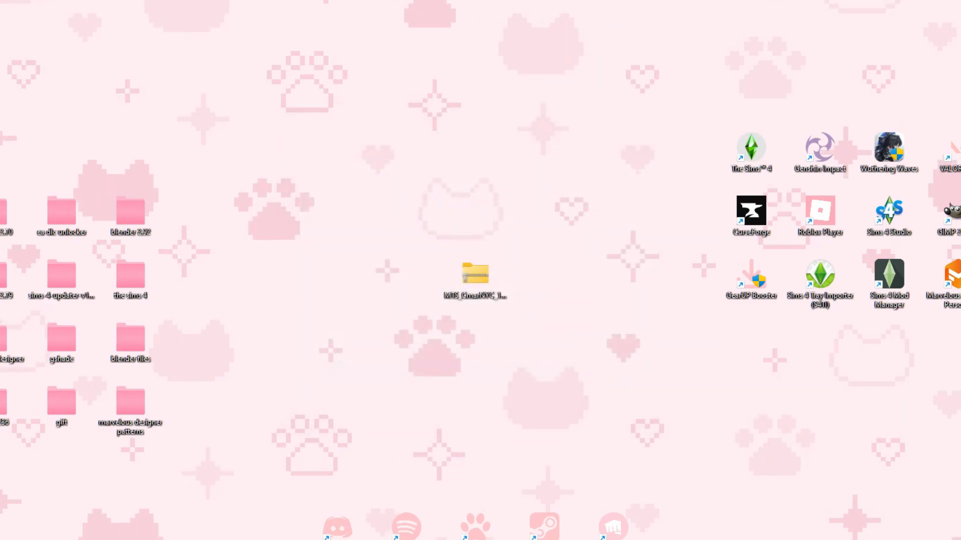
- Launch the extracted UITextureSquasher_1_2_0_0 program, allowing it past the SmartScreen block, and minimize its window
{"action": "left_click_drag", "start_coordinate": [506, 194], "coordinate": [481, 149]}
{"action": "double_click", "coordinate": [437, 241]}
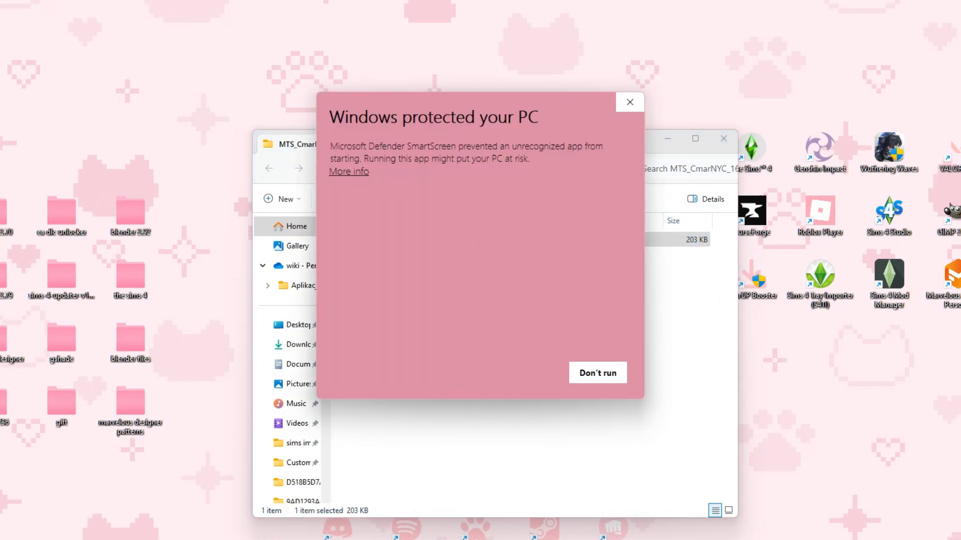
{"action": "left_click_drag", "start_coordinate": [582, 100], "coordinate": [607, 124]}
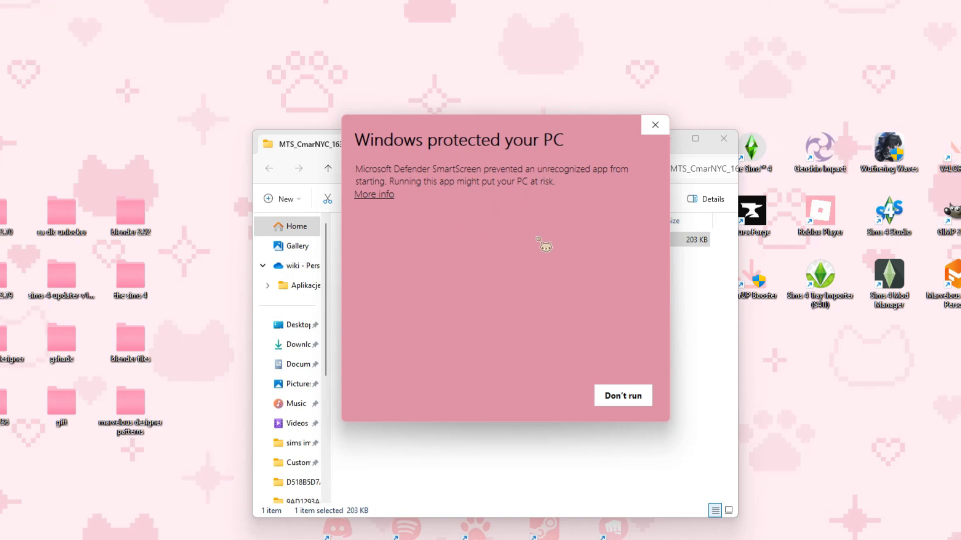
{"action": "left_click", "coordinate": [383, 195]}
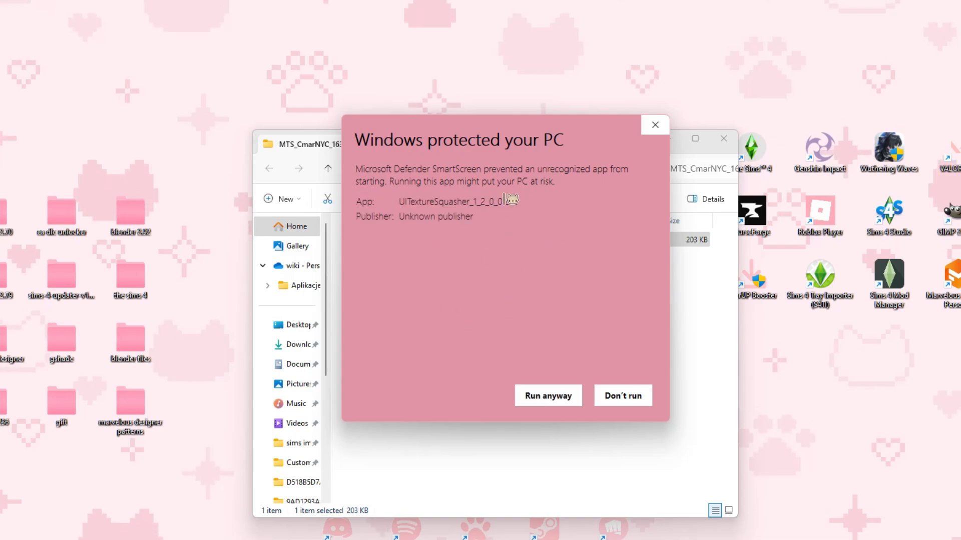
{"action": "left_click", "coordinate": [549, 395]}
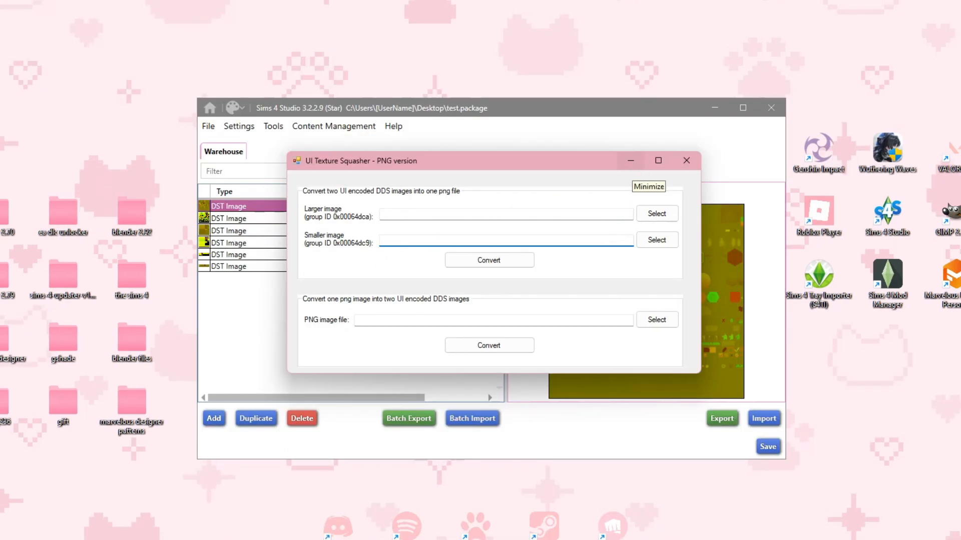
{"action": "left_click", "coordinate": [631, 161]}
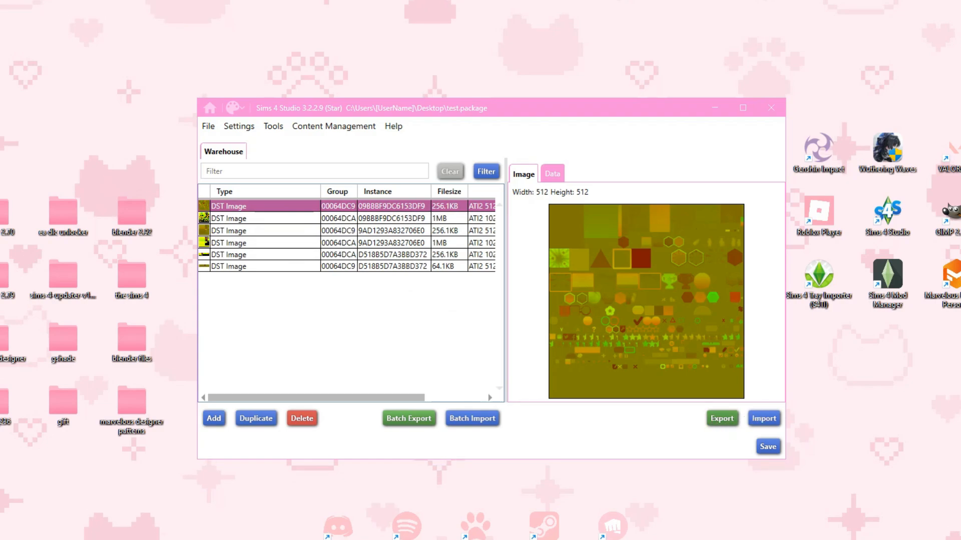
- Export the 00064DC9 CAS icons texture as DDS image dc9_09BBBF9DC6153DF9 in the 09BBBF9DC6153DF9 folder, copying the instance from the note
{"action": "left_click", "coordinate": [721, 419]}
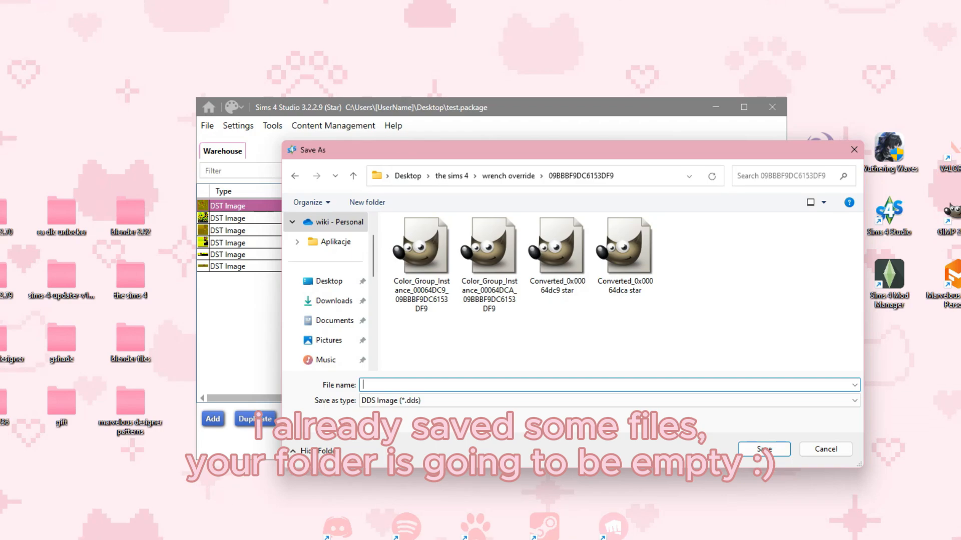
{"action": "left_click_drag", "start_coordinate": [373, 150], "coordinate": [466, 136]}
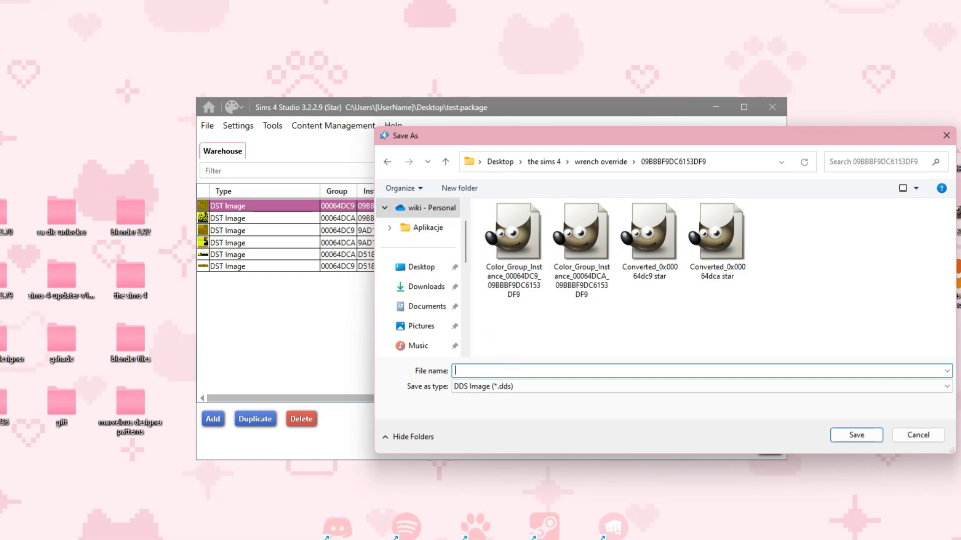
{"action": "type", "text": "c9_"}
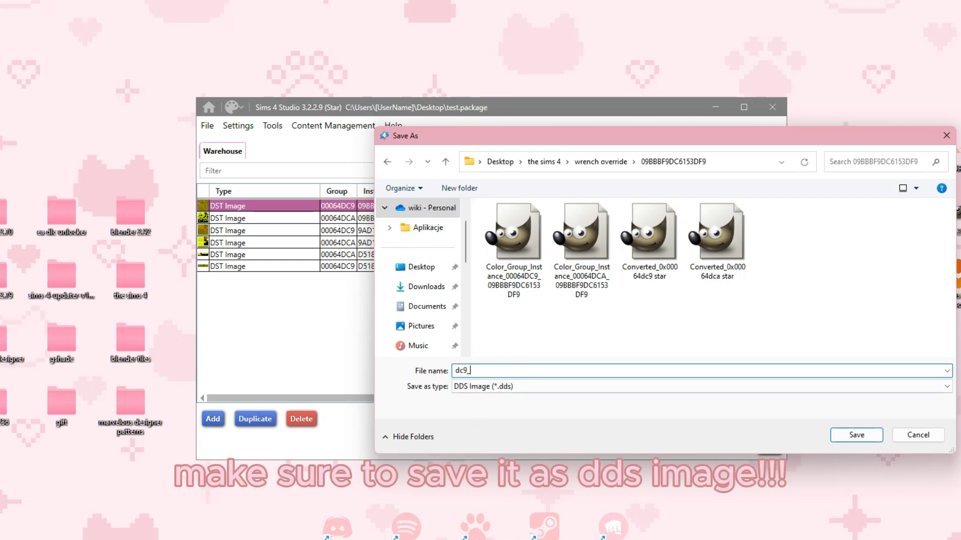
{"action": "left_click", "coordinate": [521, 538]}
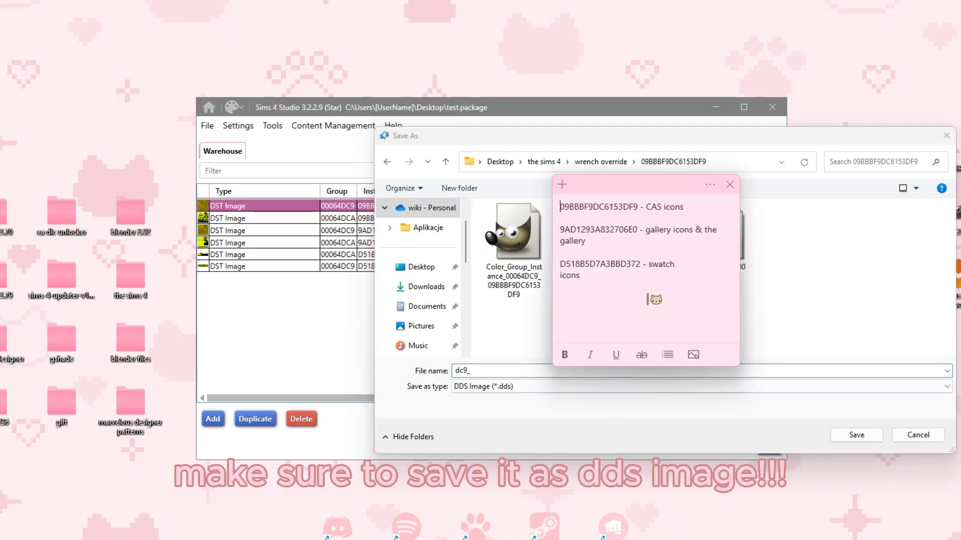
{"action": "key", "text": "shift+Right"}
{"action": "key", "text": "shift+Right"}
{"action": "key", "text": "shift+Right"}
{"action": "key", "text": "shift+Right"}
{"action": "key", "text": "shift+Right"}
{"action": "key", "text": "shift+Right"}
{"action": "key", "text": "shift+Right"}
{"action": "key", "text": "shift+Right"}
{"action": "key", "text": "shift+Right"}
{"action": "key", "text": "shift+Right"}
{"action": "key", "text": "shift+Right"}
{"action": "key", "text": "shift+Right"}
{"action": "key", "text": "shift+Right"}
{"action": "key", "text": "shift+Right"}
{"action": "key", "text": "shift+Right"}
{"action": "key", "text": "shift+Right"}
{"action": "key", "text": "ctrl+c"}
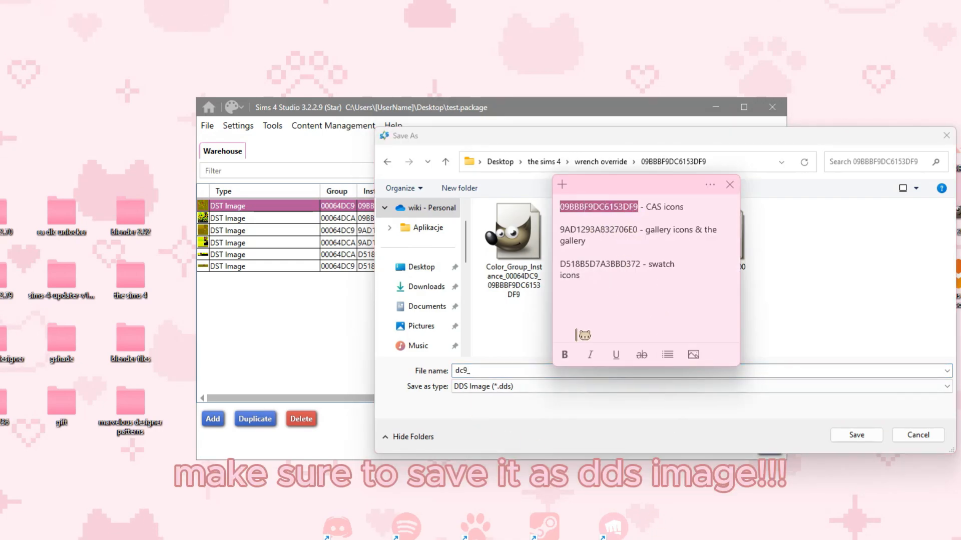
{"action": "left_click", "coordinate": [515, 373]}
{"action": "key", "text": "Right"}
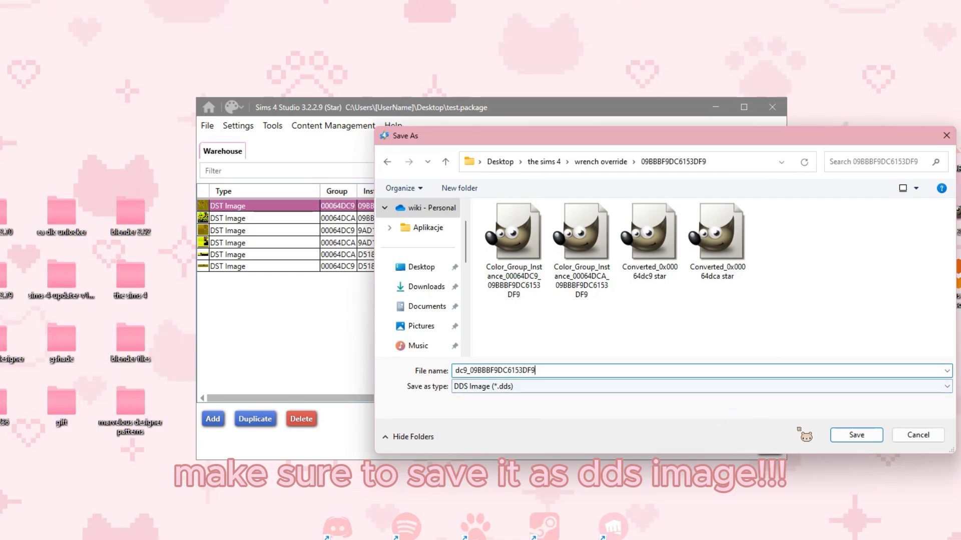
{"action": "left_click", "coordinate": [856, 436]}
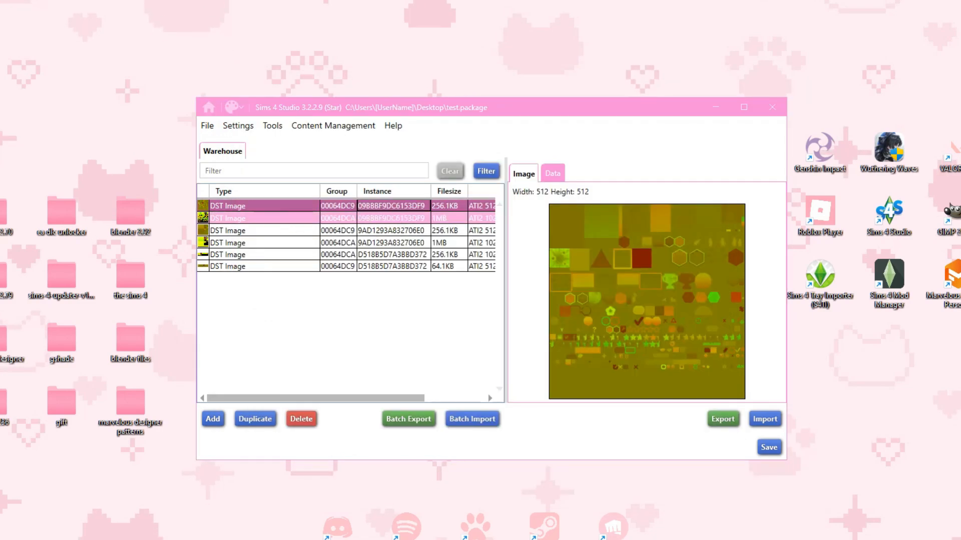
- Export the 00064DCA CAS icons texture as DDS image dca_09BBBF9DC6153DF9 in the same folder
{"action": "left_click", "coordinate": [352, 219]}
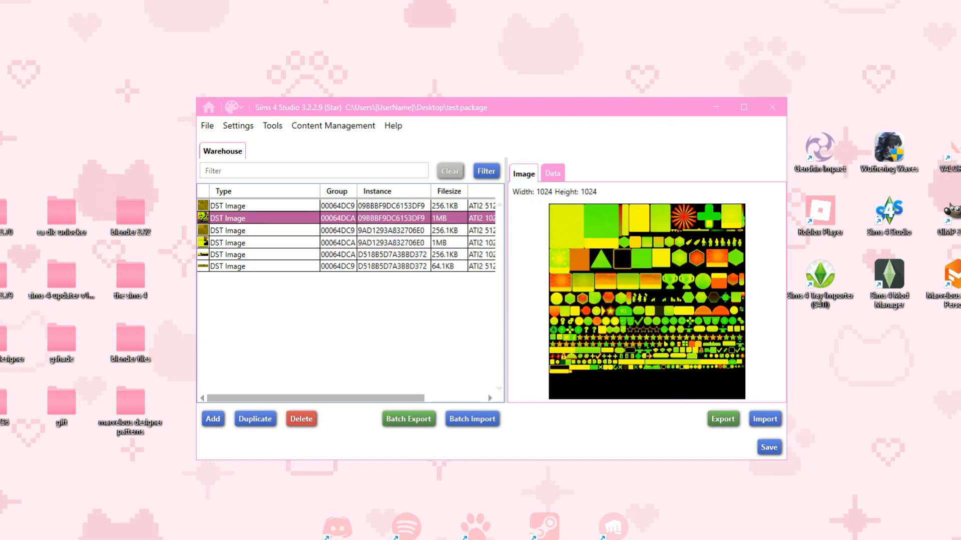
{"action": "left_click", "coordinate": [723, 420]}
{"action": "type", "text": "d"}
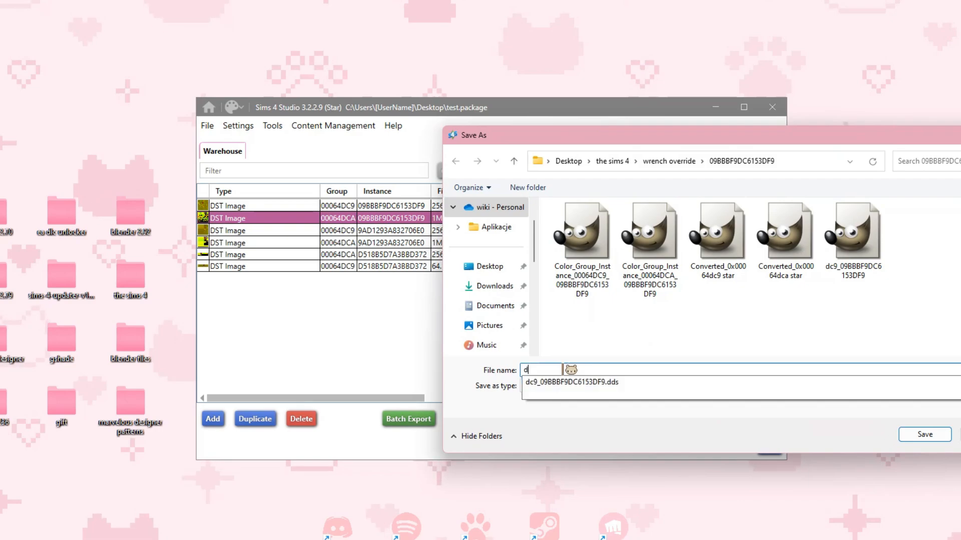
{"action": "type", "text": "ca"}
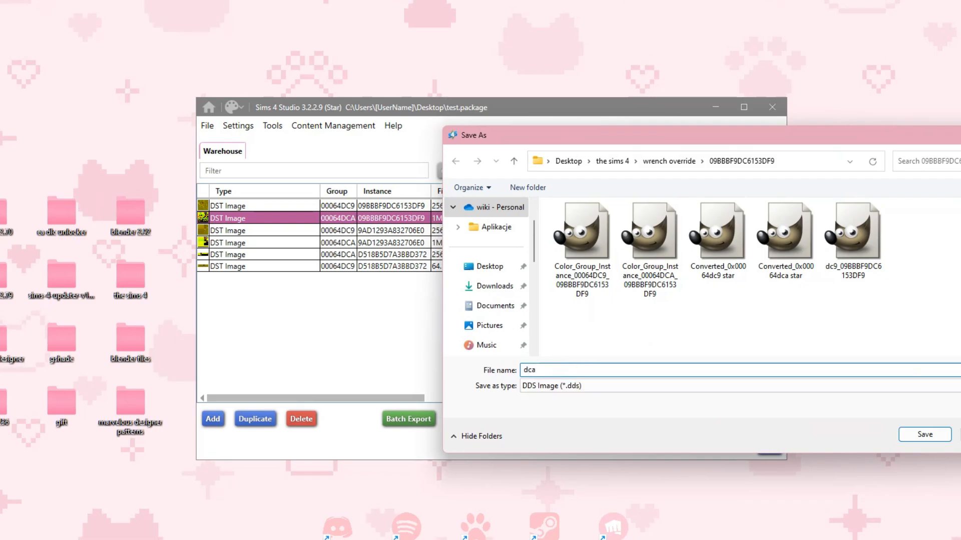
{"action": "type", "text": "_"}
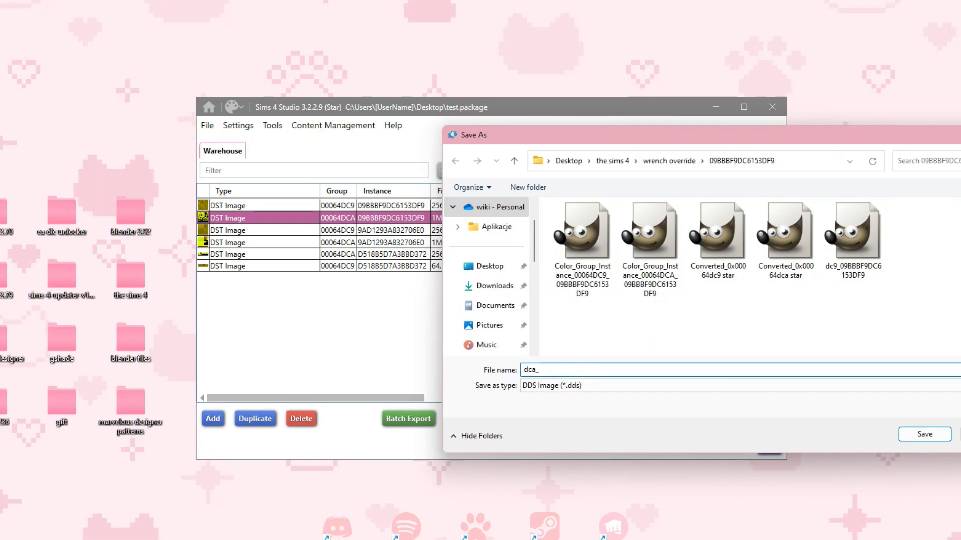
{"action": "key", "text": "ctrl+v"}
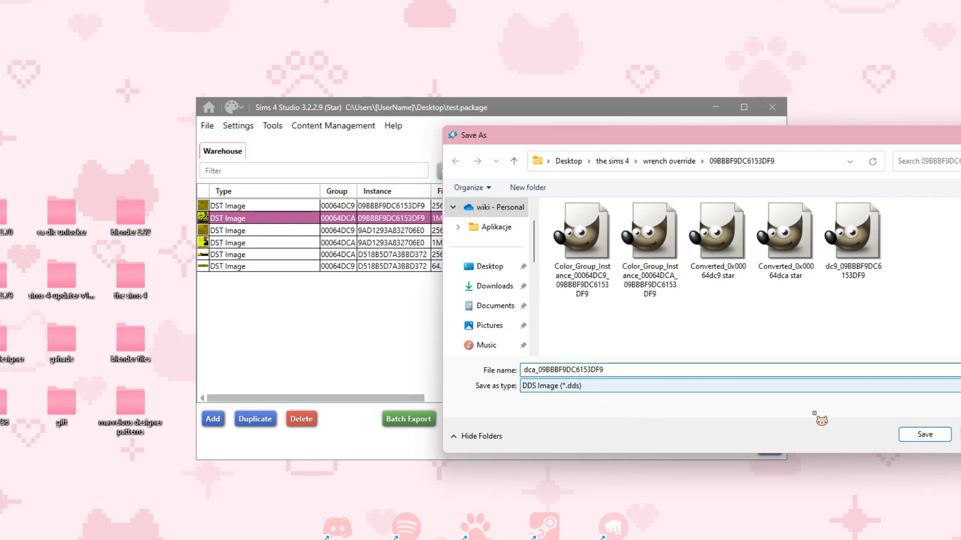
{"action": "left_click", "coordinate": [925, 434]}
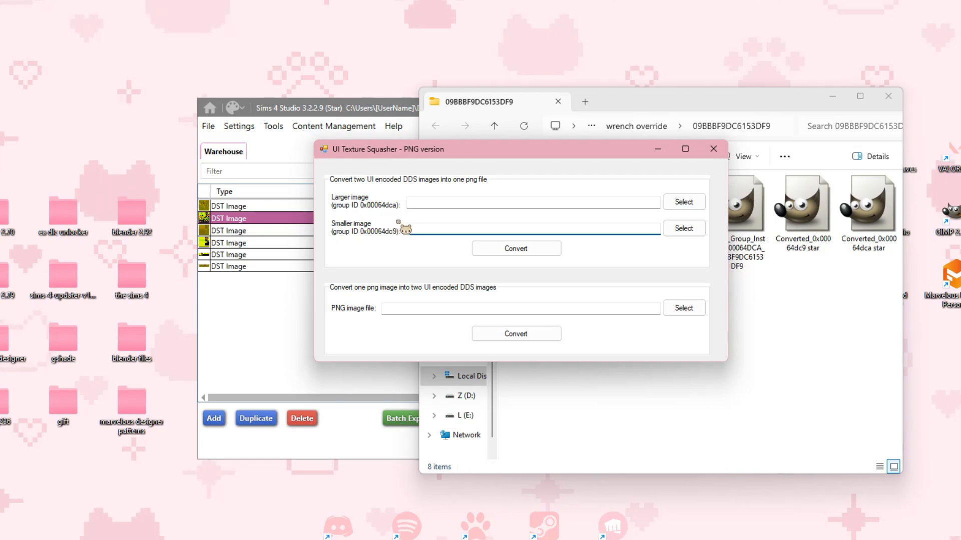
- In UI Texture Squasher, choose dca_09BBBF9DC6153DF9 from the desktop's the sims 4\wrench override\09BBBF9DC6153DF9 folder as the larger image
{"action": "left_click", "coordinate": [683, 201]}
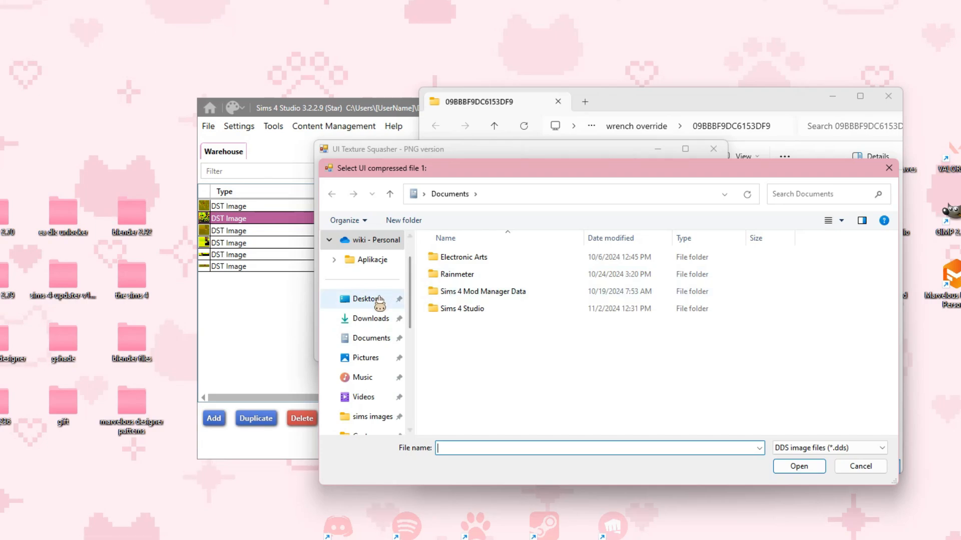
{"action": "left_click", "coordinate": [374, 299]}
{"action": "scroll", "coordinate": [458, 381], "scroll_direction": "down", "scroll_amount": 2}
{"action": "double_click", "coordinate": [457, 396]}
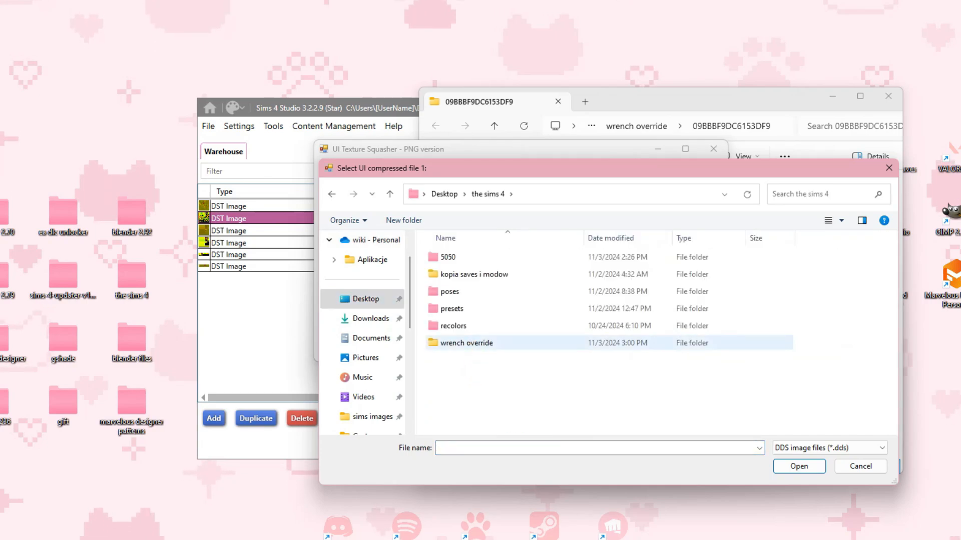
{"action": "left_click", "coordinate": [467, 343]}
{"action": "double_click", "coordinate": [466, 343]}
{"action": "double_click", "coordinate": [466, 259]}
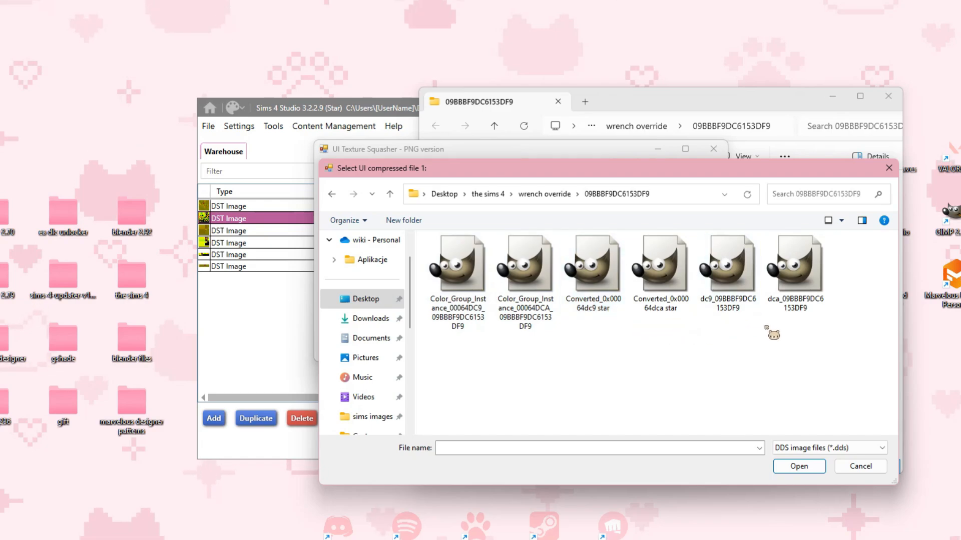
{"action": "left_click", "coordinate": [795, 271]}
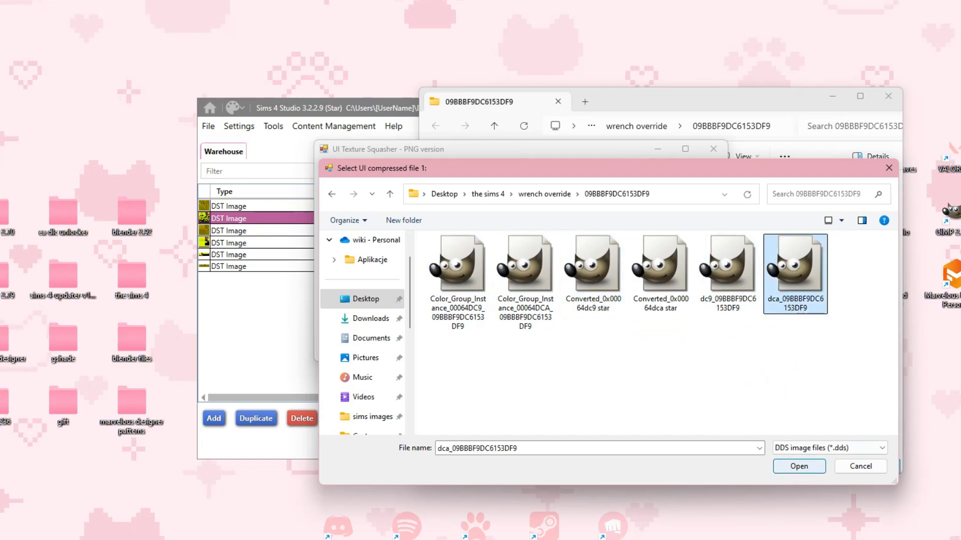
{"action": "left_click", "coordinate": [798, 466]}
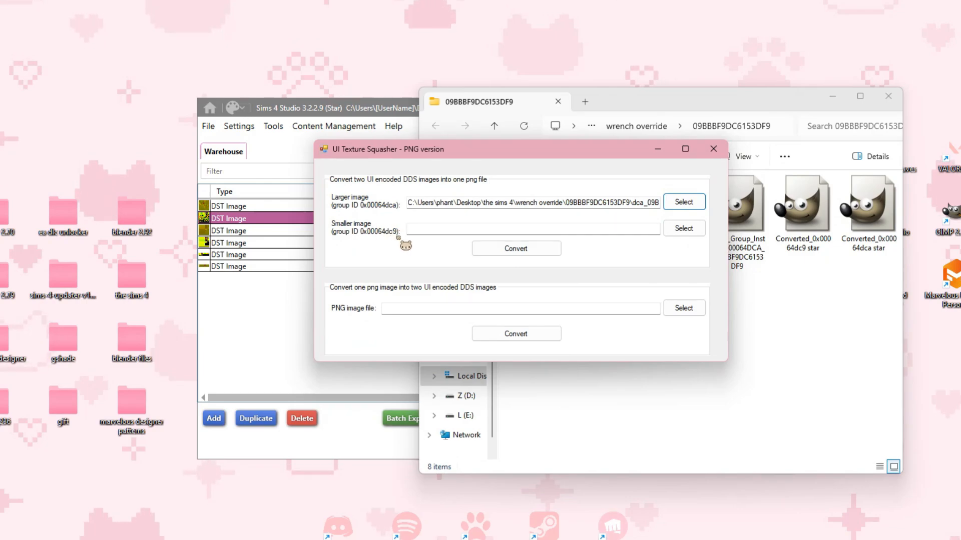
- Choose dc9_09BBBF9DC6153DF9 as the smaller image and convert both into 09BBBF9DC6153DF9.png, replacing the existing file
{"action": "left_click", "coordinate": [684, 229]}
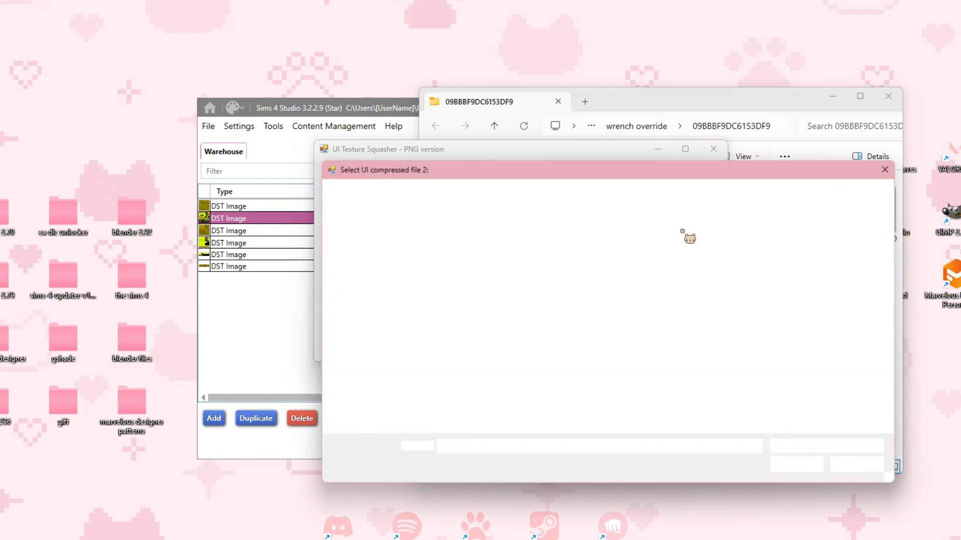
{"action": "double_click", "coordinate": [740, 298]}
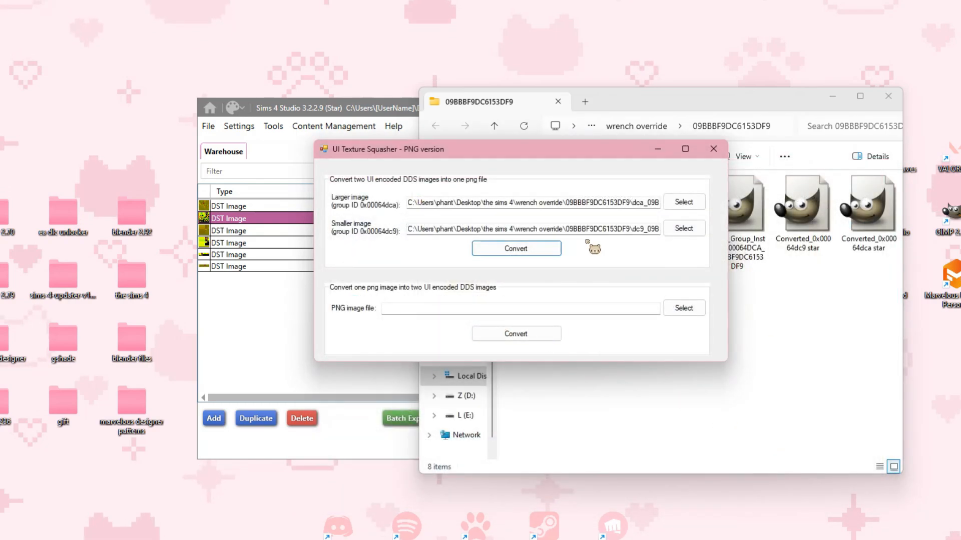
{"action": "left_click", "coordinate": [516, 248]}
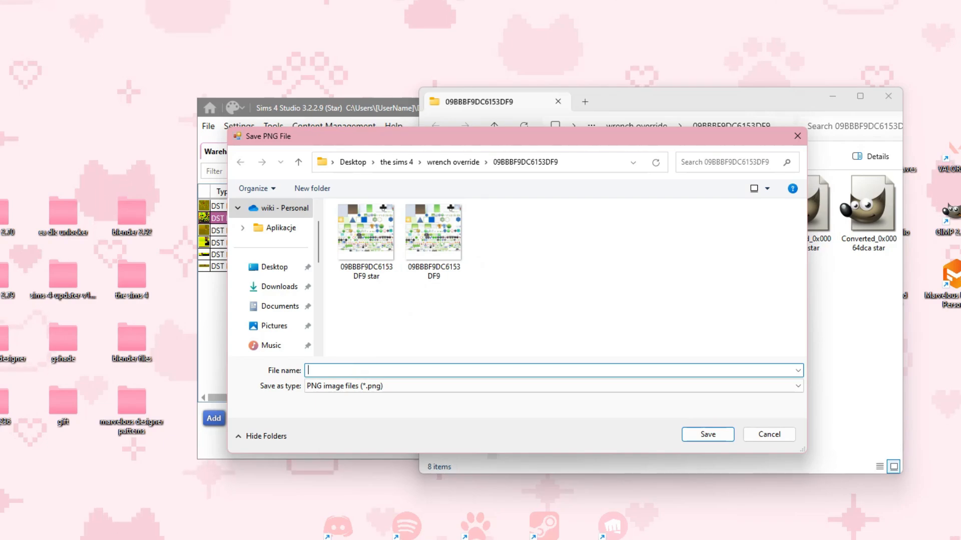
{"action": "key", "text": "ctrl+v"}
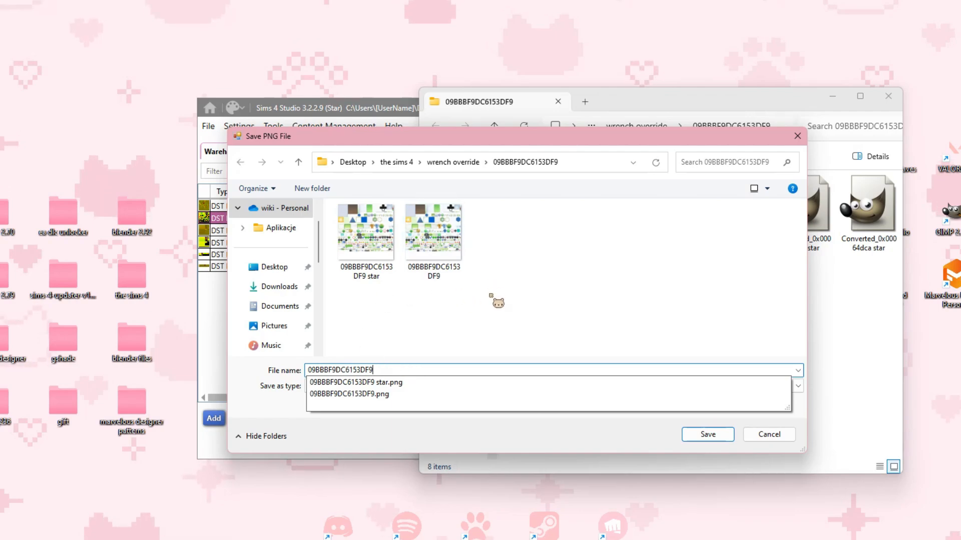
{"action": "left_click", "coordinate": [701, 434]}
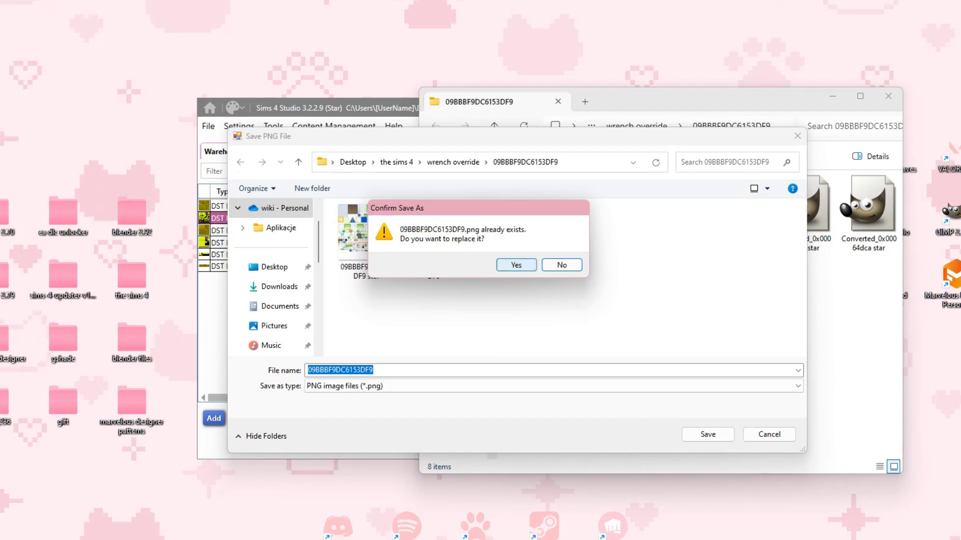
{"action": "left_click", "coordinate": [516, 265]}
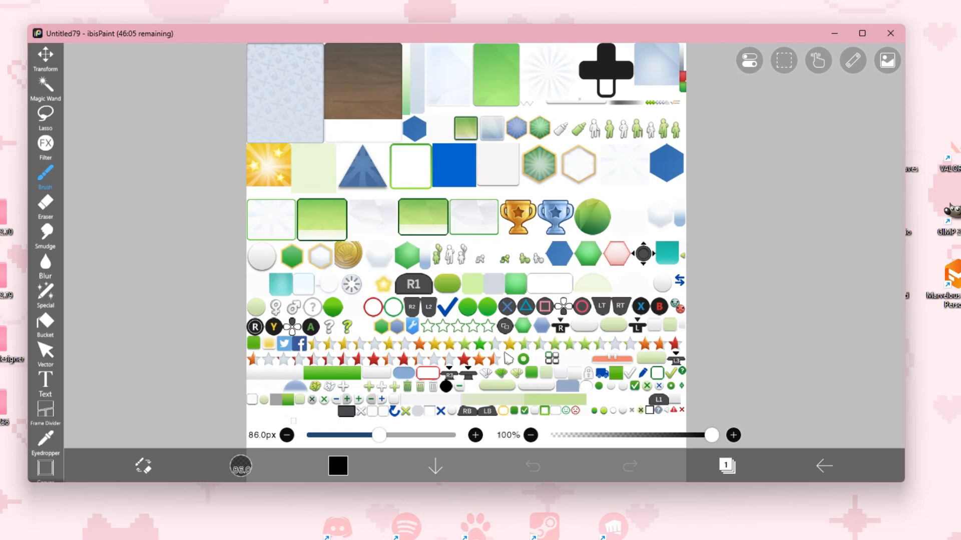
- In ibisPaint, set the icon sheet's canvas background to the dark transparent checkerboard
{"action": "left_click", "coordinate": [727, 466]}
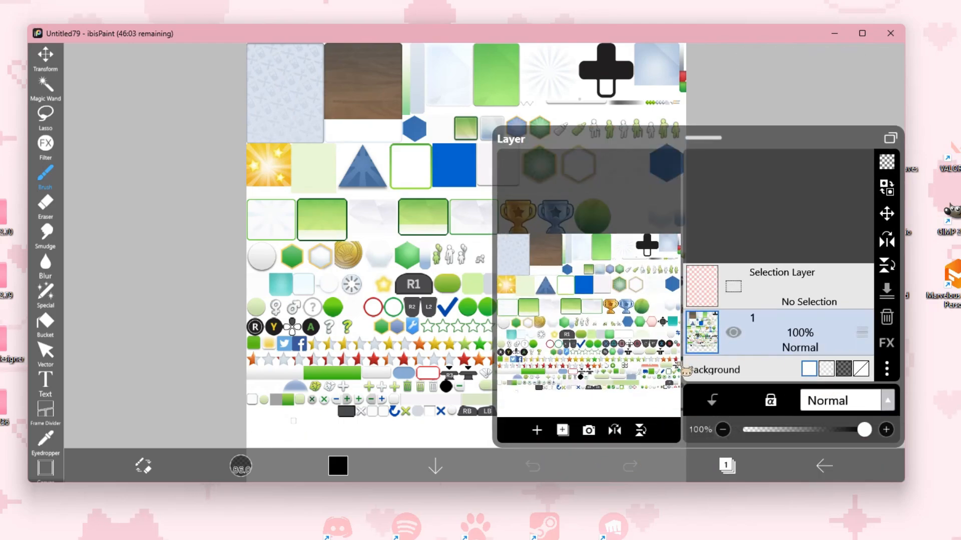
{"action": "left_click", "coordinate": [844, 369]}
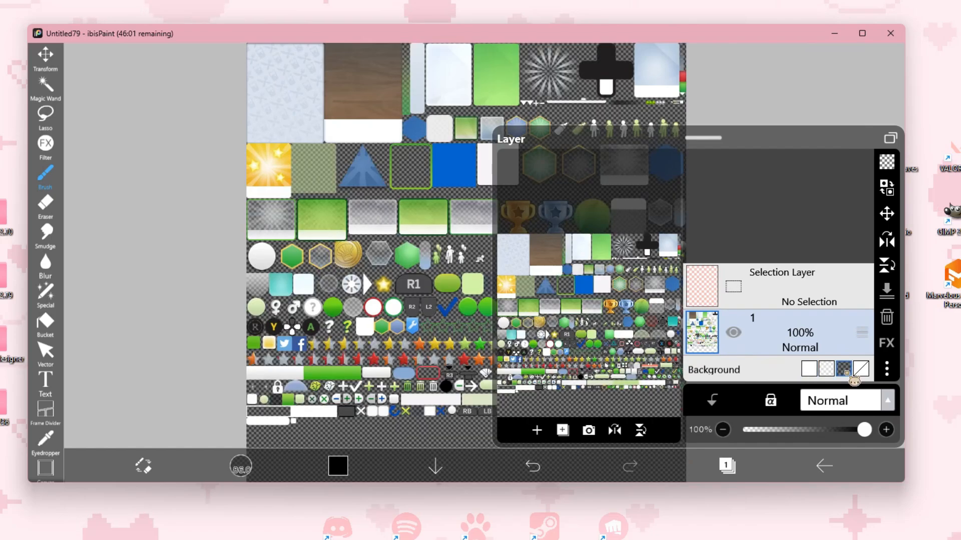
{"action": "left_click", "coordinate": [727, 466]}
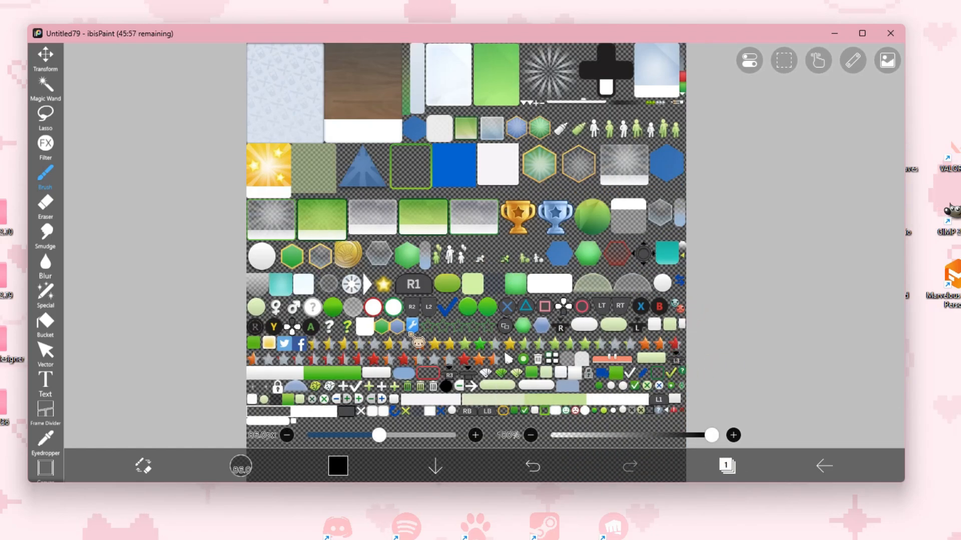
{"action": "scroll", "coordinate": [419, 343], "scroll_direction": "up", "scroll_amount": 6}
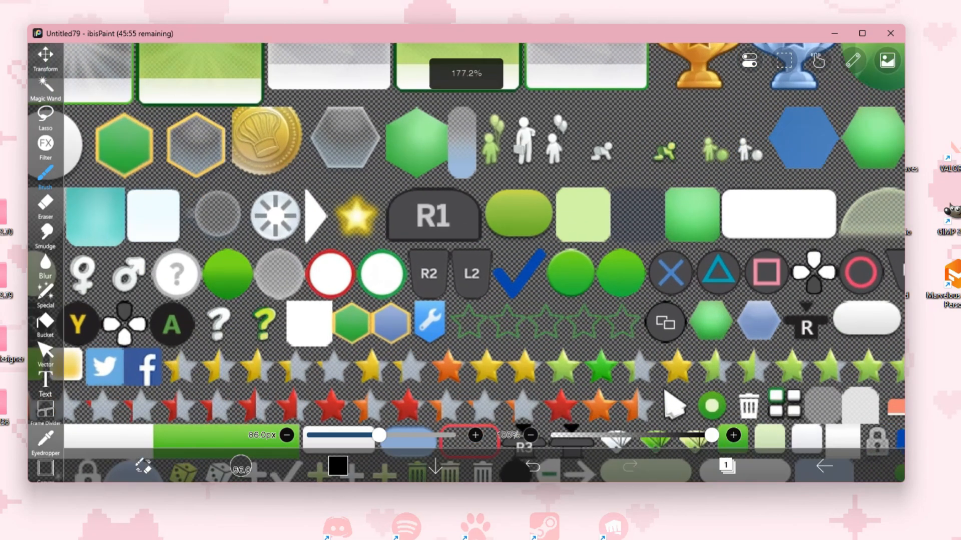
- Import the star image 3e0894839f980f2dff14605b86e8fb46-removebg-preview from the Downloads folder as a new layer
{"action": "scroll", "coordinate": [451, 320], "scroll_direction": "up", "scroll_amount": 10}
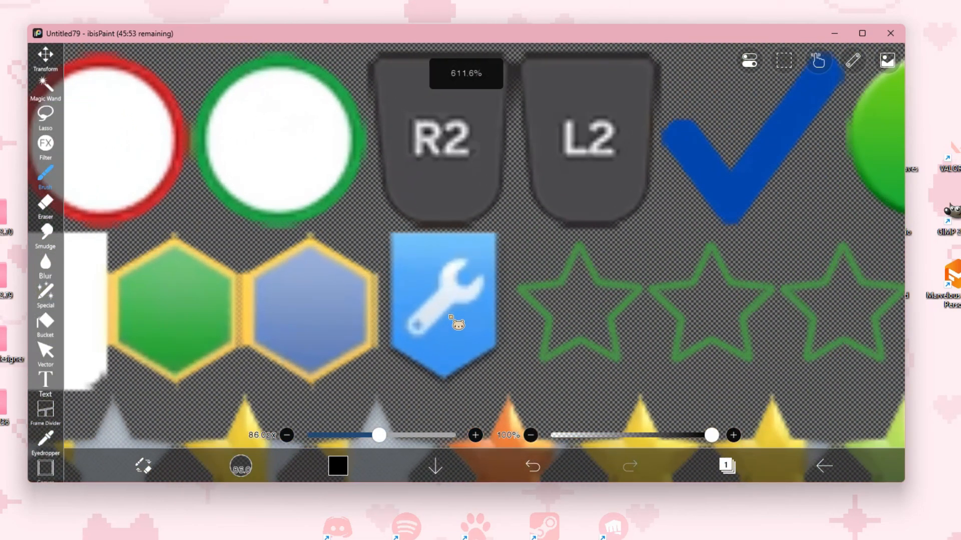
{"action": "left_click", "coordinate": [729, 467]}
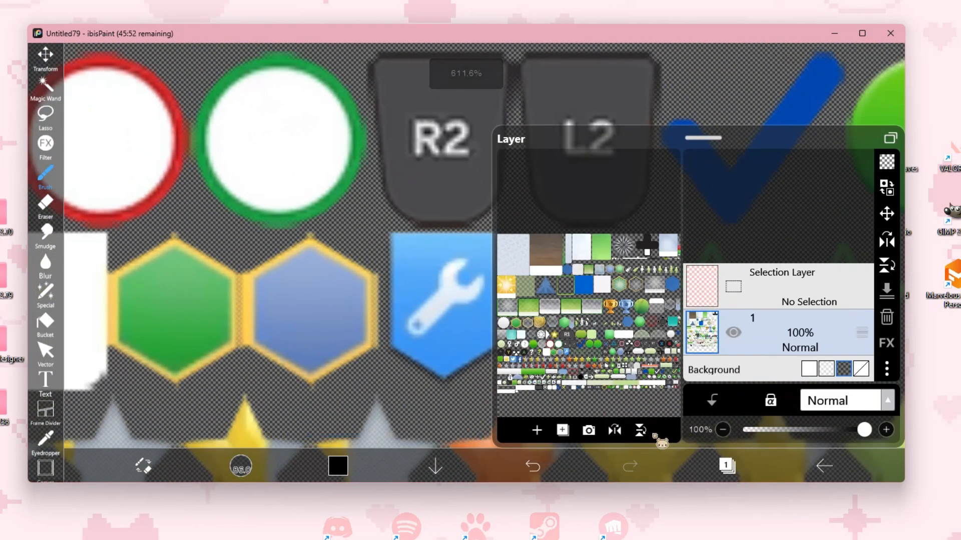
{"action": "left_click", "coordinate": [590, 431]}
{"action": "left_click", "coordinate": [192, 248]}
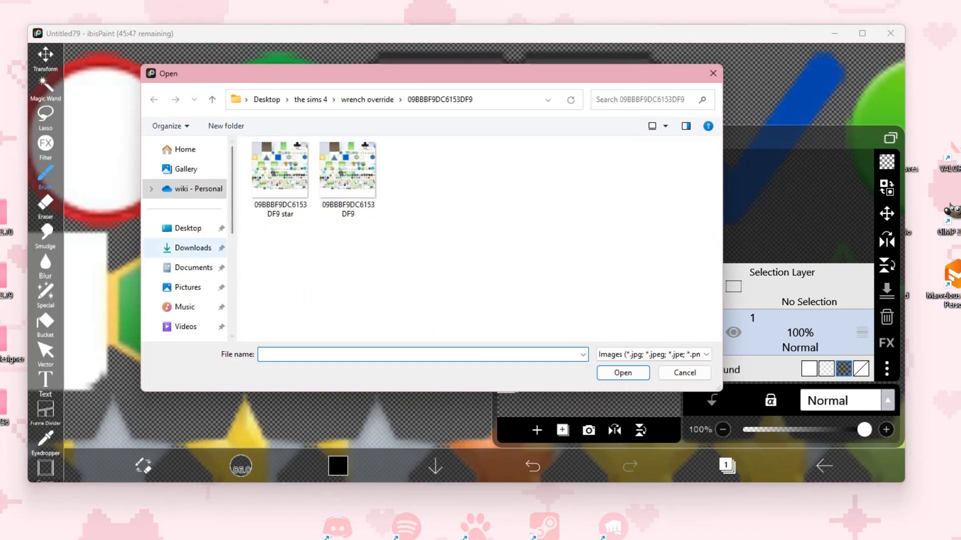
{"action": "left_click", "coordinate": [316, 180]}
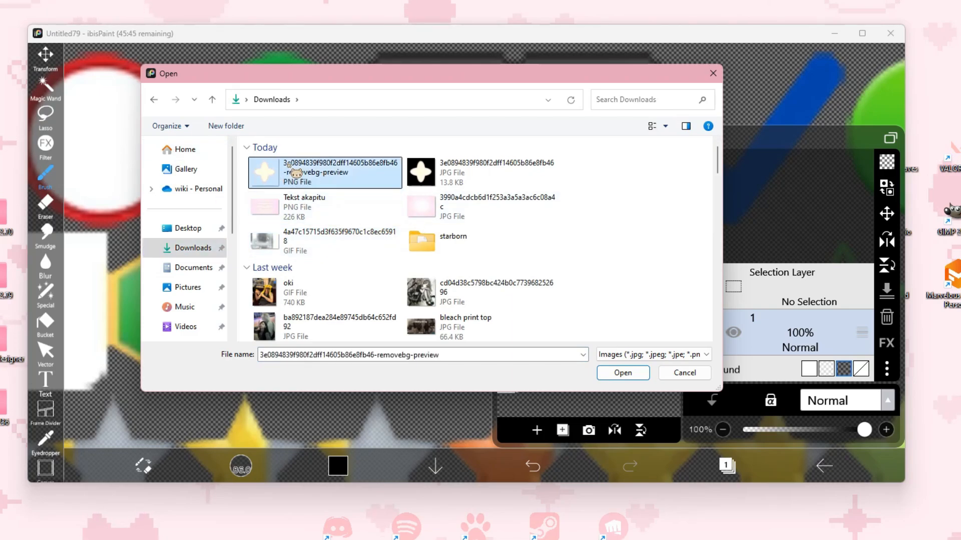
{"action": "left_click", "coordinate": [623, 373]}
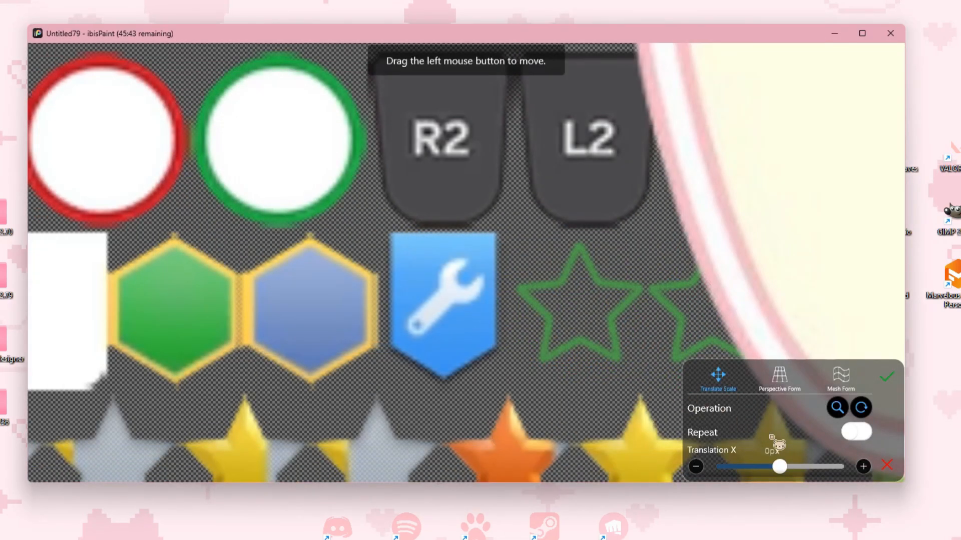
- Scale the imported star to about 7% and place it centred over the blue wrench icon
{"action": "left_click_drag", "start_coordinate": [815, 257], "coordinate": [812, 257]}
{"action": "scroll", "coordinate": [804, 257], "scroll_direction": "down", "scroll_amount": 10}
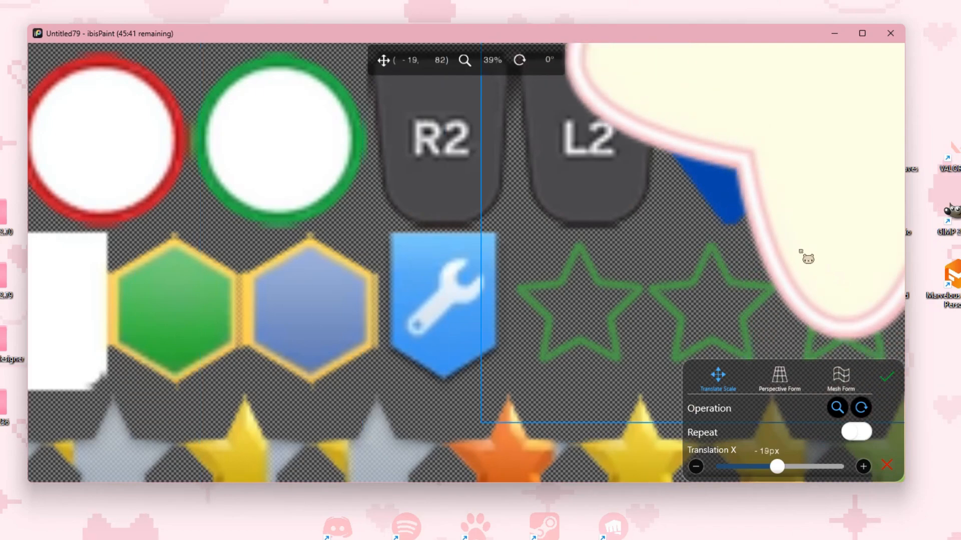
{"action": "left_click_drag", "start_coordinate": [792, 221], "coordinate": [444, 308]}
{"action": "scroll", "coordinate": [472, 321], "scroll_direction": "down", "scroll_amount": 3}
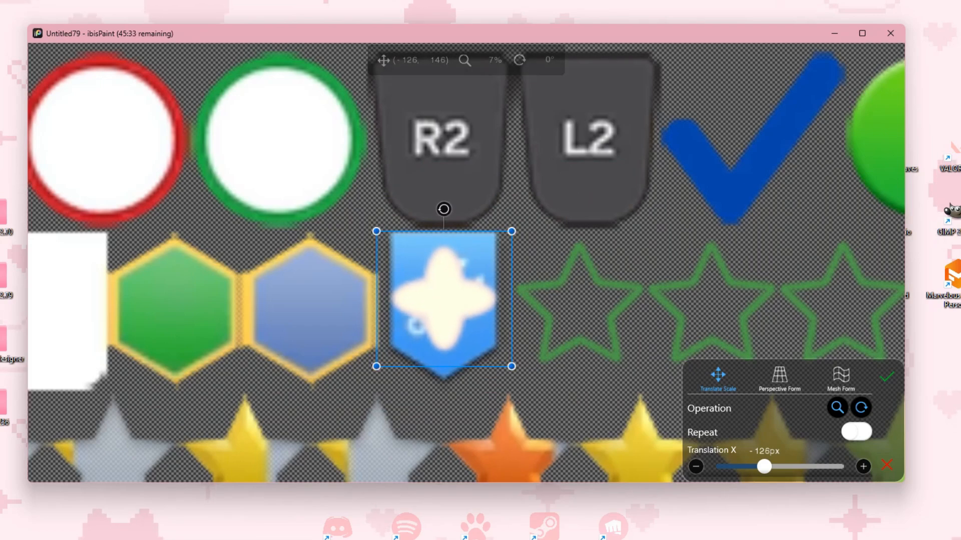
{"action": "left_click", "coordinate": [886, 376]}
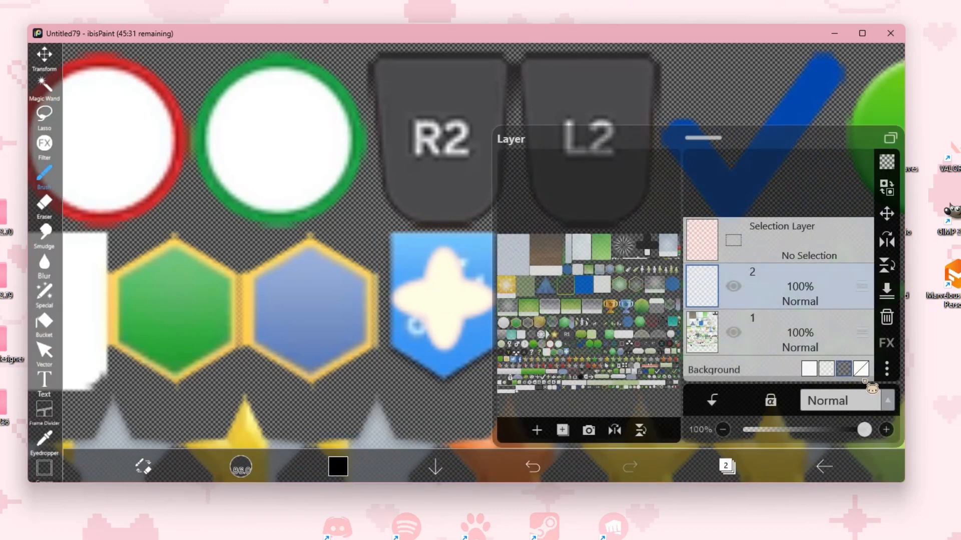
- Hide the star layer and erase the whole blue wrench icon from layer 1 with the Eraser
{"action": "left_click", "coordinate": [600, 299]}
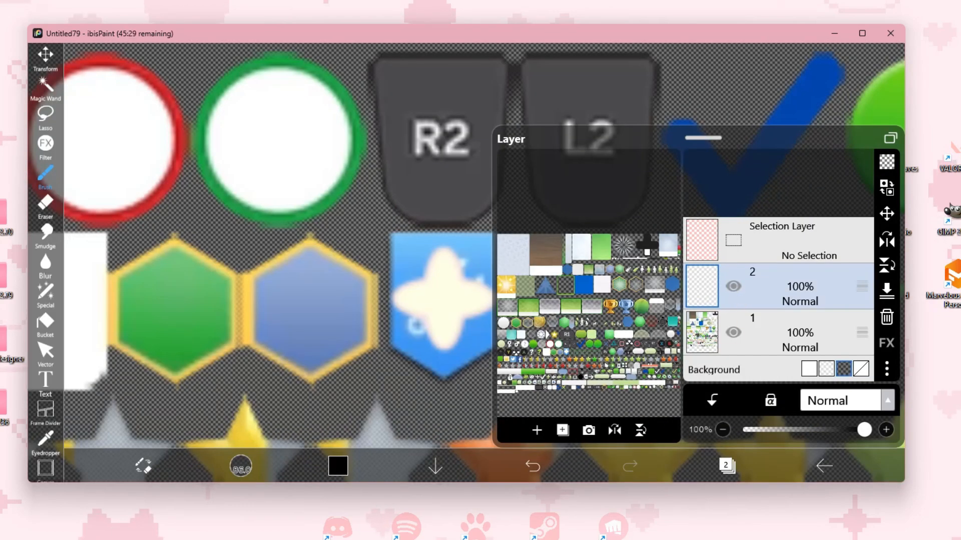
{"action": "left_click", "coordinate": [733, 286]}
{"action": "left_click", "coordinate": [294, 271]}
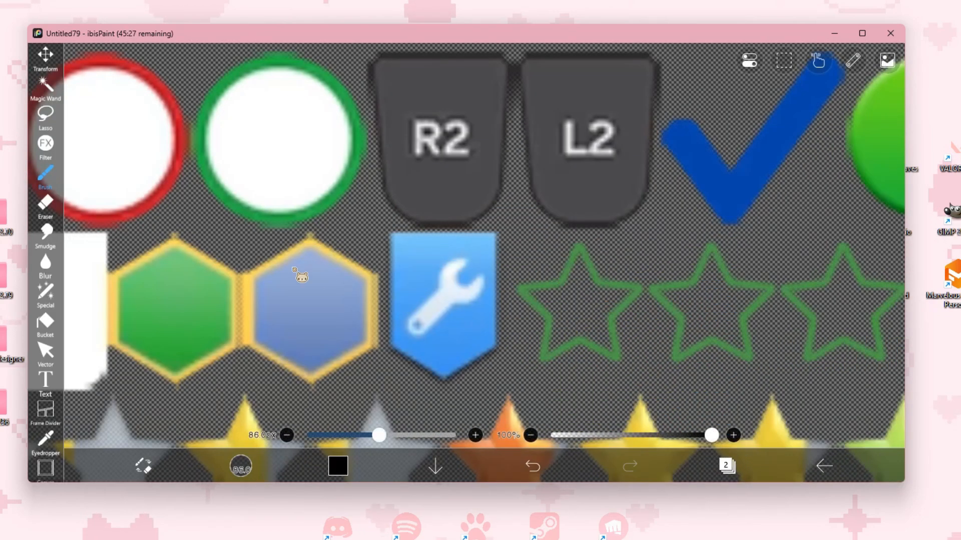
{"action": "left_click", "coordinate": [46, 208]}
{"action": "left_click", "coordinate": [458, 318]}
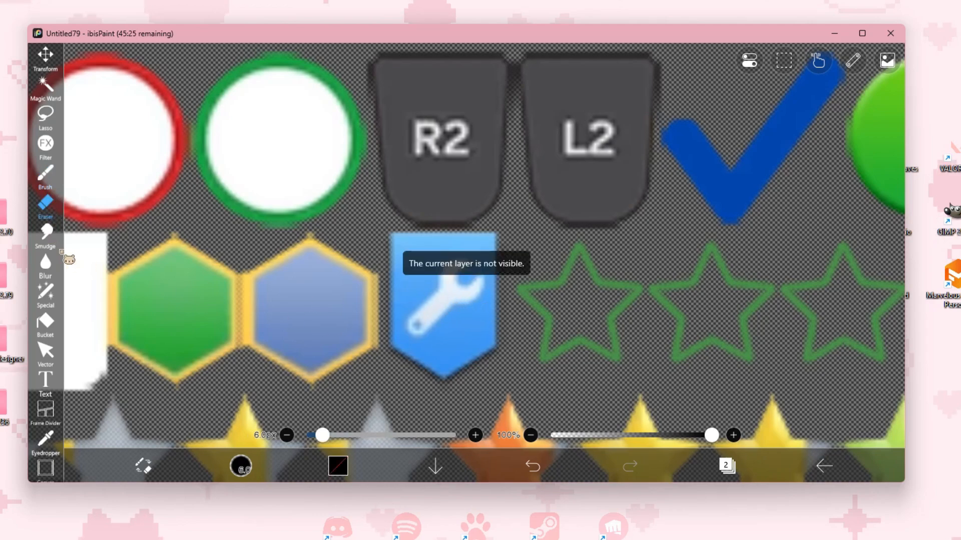
{"action": "mouse_move", "coordinate": [426, 311]}
{"action": "left_mouse_down"}
{"action": "mouse_move", "coordinate": [412, 259]}
{"action": "mouse_move", "coordinate": [386, 233]}
{"action": "mouse_move", "coordinate": [409, 243]}
{"action": "mouse_move", "coordinate": [473, 239]}
{"action": "mouse_move", "coordinate": [426, 239]}
{"action": "mouse_move", "coordinate": [453, 290]}
{"action": "mouse_move", "coordinate": [483, 248]}
{"action": "mouse_move", "coordinate": [453, 270]}
{"action": "mouse_move", "coordinate": [500, 335]}
{"action": "mouse_move", "coordinate": [498, 271]}
{"action": "mouse_move", "coordinate": [400, 341]}
{"action": "mouse_move", "coordinate": [404, 317]}
{"action": "left_mouse_up"}
- Make star layer 2 visible again above the erased wrench spot
{"action": "left_click", "coordinate": [727, 466]}
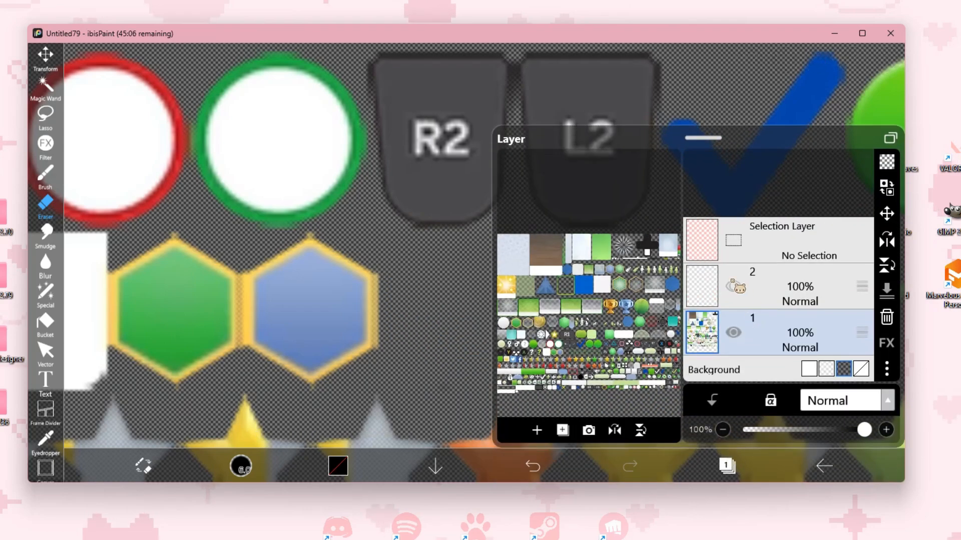
{"action": "left_click", "coordinate": [734, 287]}
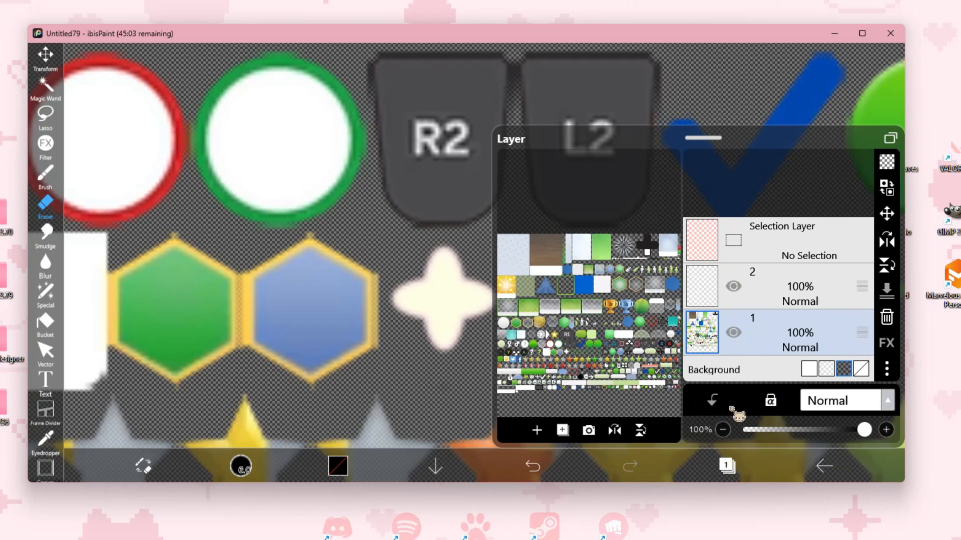
{"action": "left_click", "coordinate": [727, 466]}
- Export the edited icon sheet as a transparent PNG named 09BBBF9DC6153DF9 star2
{"action": "scroll", "coordinate": [729, 466], "scroll_direction": "down", "scroll_amount": 3}
{"action": "scroll", "coordinate": [730, 465], "scroll_direction": "down", "scroll_amount": 5}
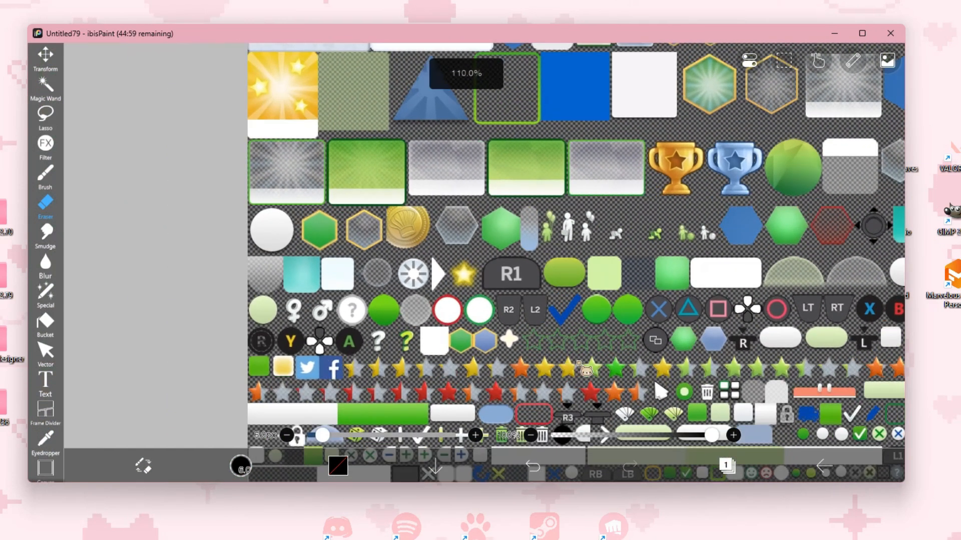
{"action": "left_click", "coordinate": [823, 465]}
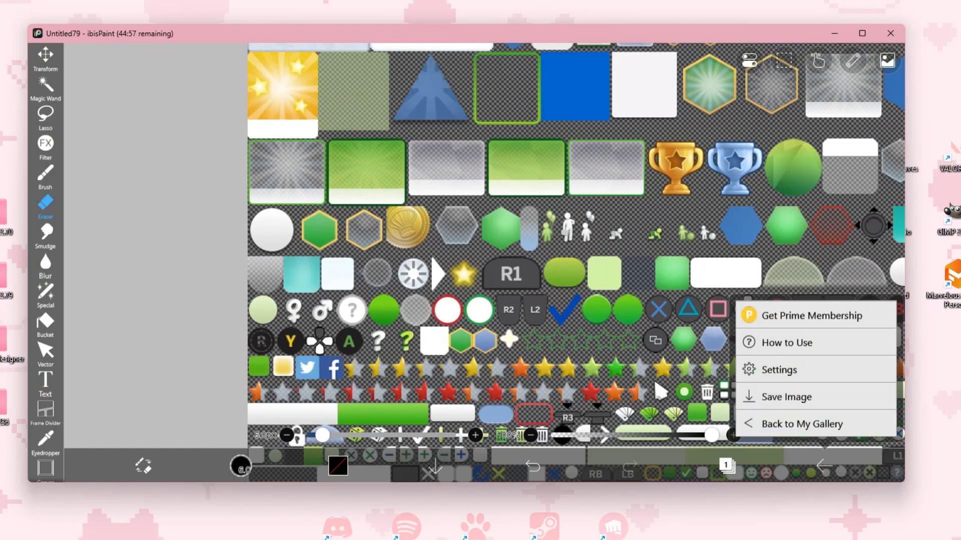
{"action": "left_click", "coordinate": [786, 397]}
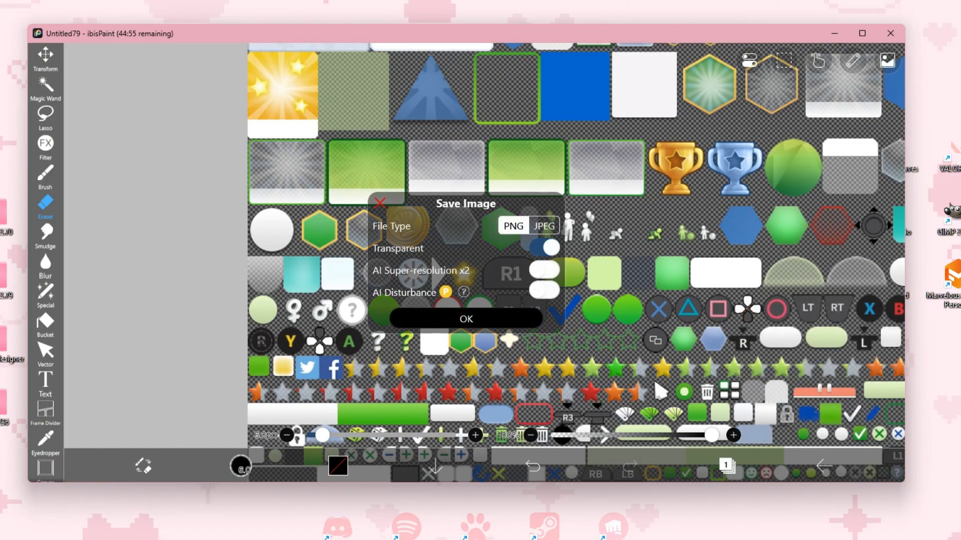
{"action": "left_click", "coordinate": [466, 320]}
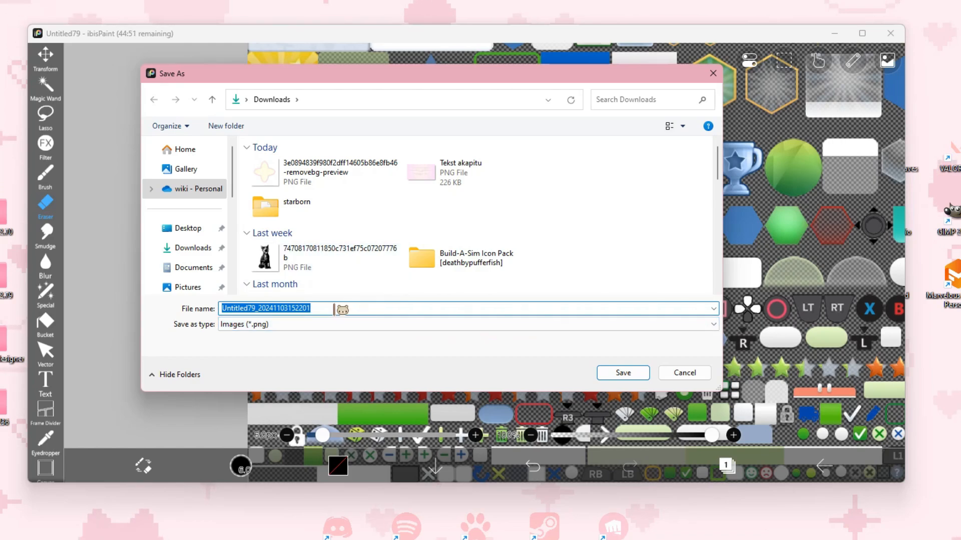
{"action": "type", "text": "09BBBF9DC6153DF9"}
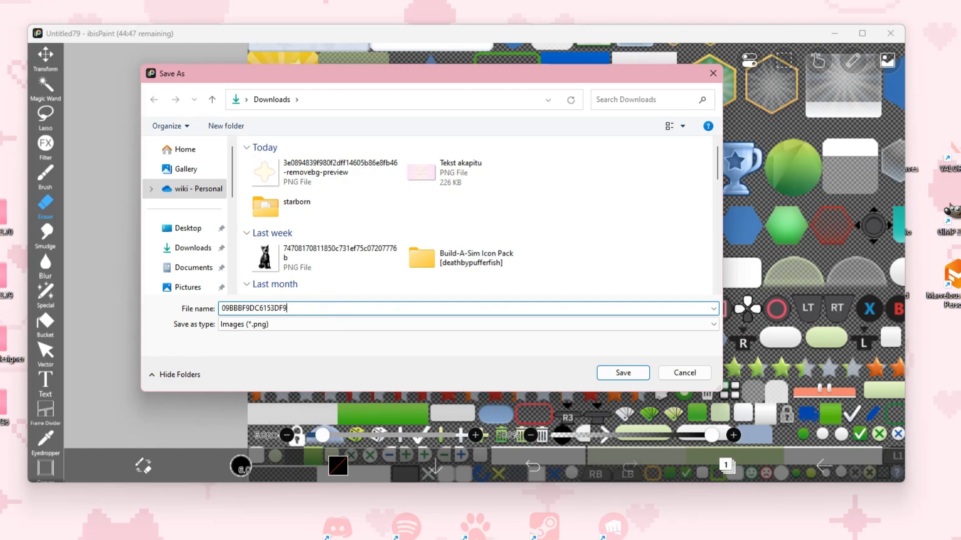
{"action": "type", "text": "star2"}
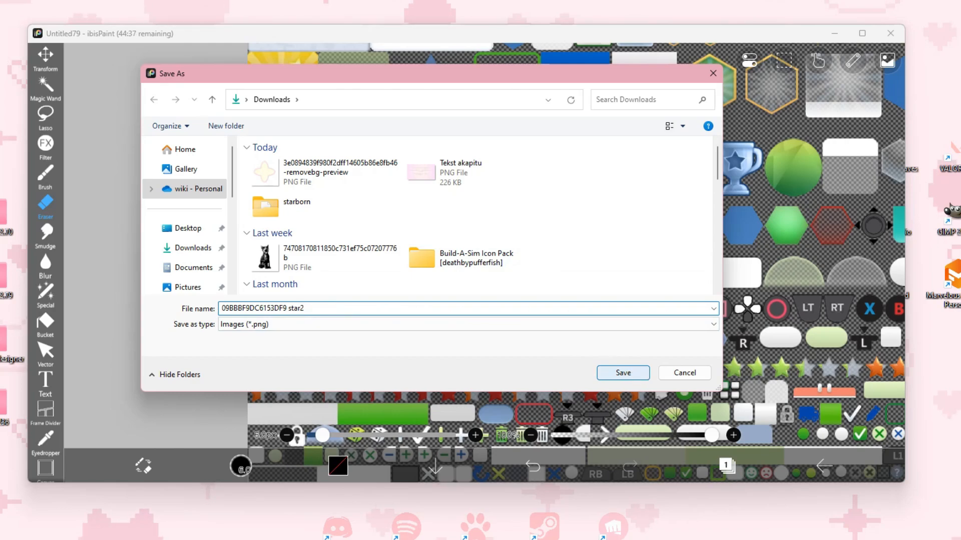
- Save the PNG in the desktop's the sims 4\wrench override\09BBBF9DC6153DF9 folder
{"action": "scroll", "coordinate": [221, 270], "scroll_direction": "down", "scroll_amount": 2}
{"action": "scroll", "coordinate": [198, 280], "scroll_direction": "down", "scroll_amount": 2}
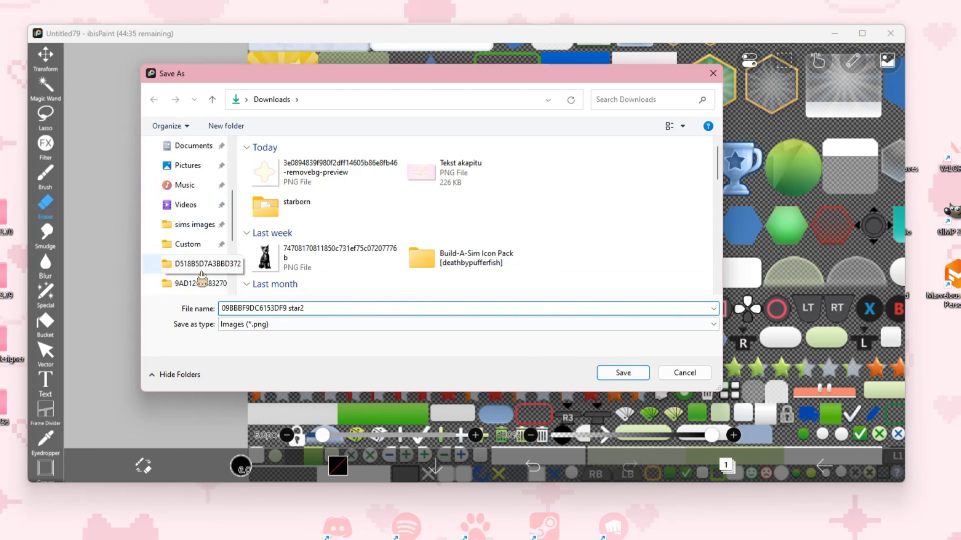
{"action": "scroll", "coordinate": [197, 270], "scroll_direction": "up", "scroll_amount": 5}
{"action": "scroll", "coordinate": [197, 267], "scroll_direction": "down", "scroll_amount": 4}
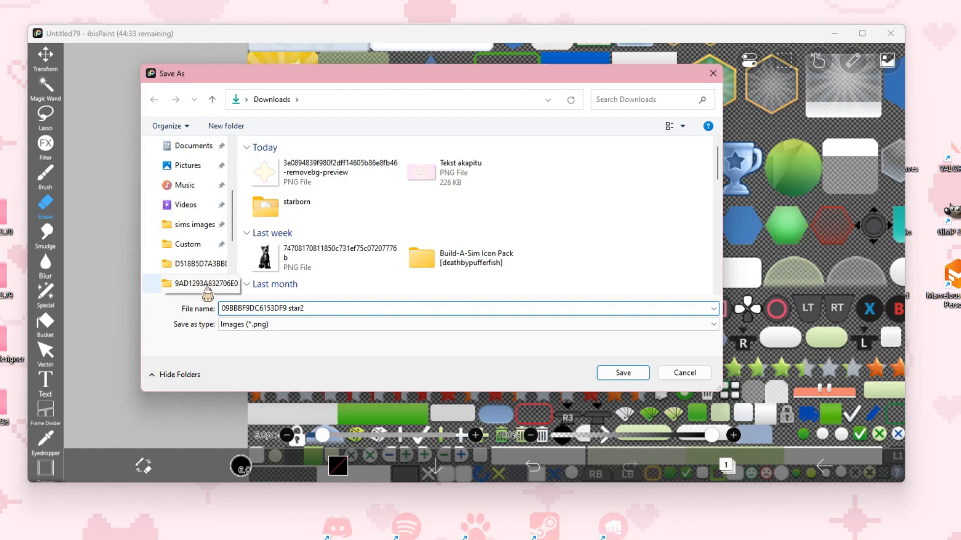
{"action": "left_click", "coordinate": [197, 243]}
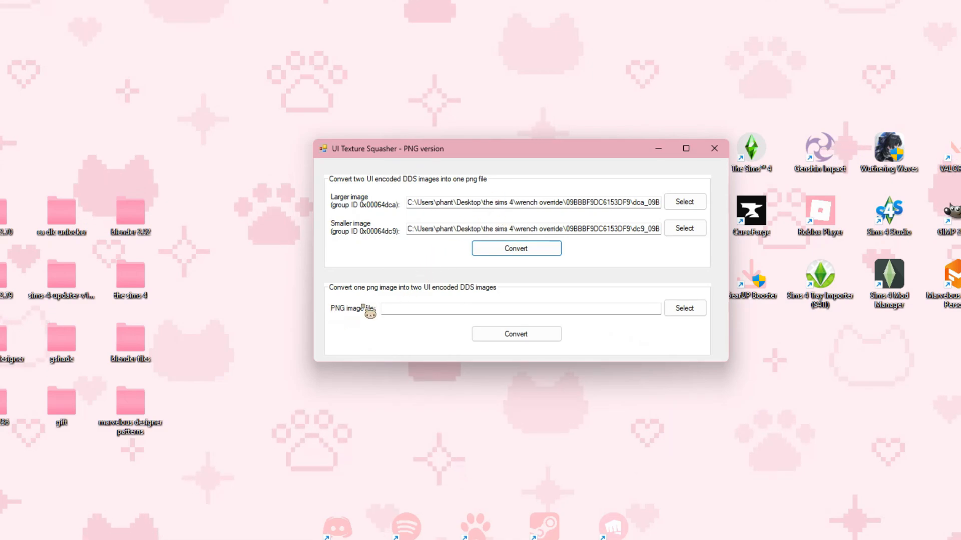
- In UI Texture Squasher, choose 09BBBF9DC6153DF9 star2 as the PNG image to convert into two DDS images
{"action": "left_click", "coordinate": [649, 308]}
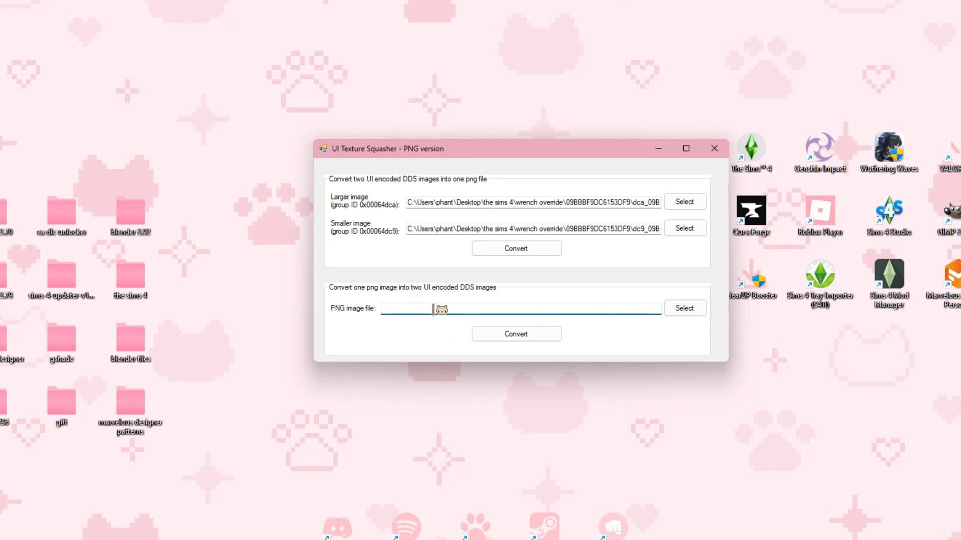
{"action": "left_click", "coordinate": [685, 308]}
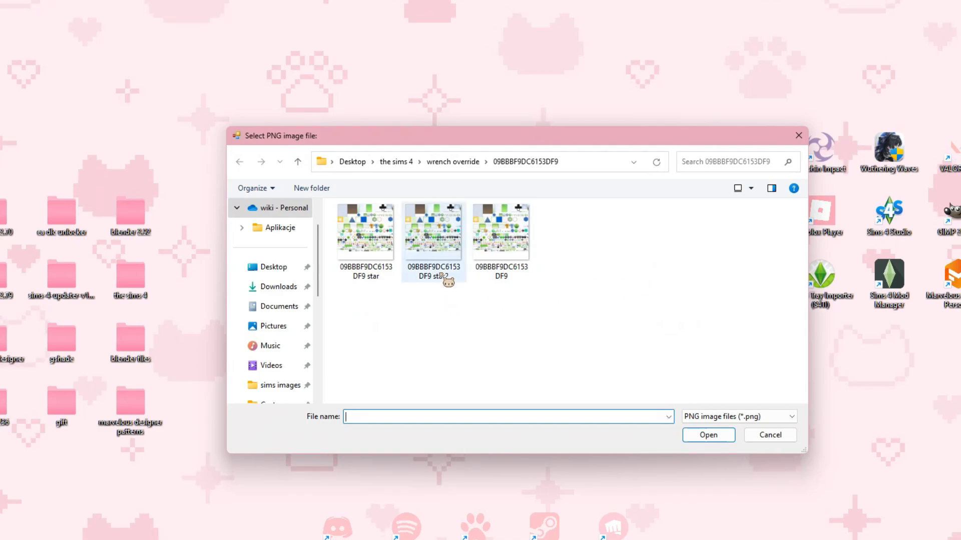
{"action": "left_click", "coordinate": [440, 254]}
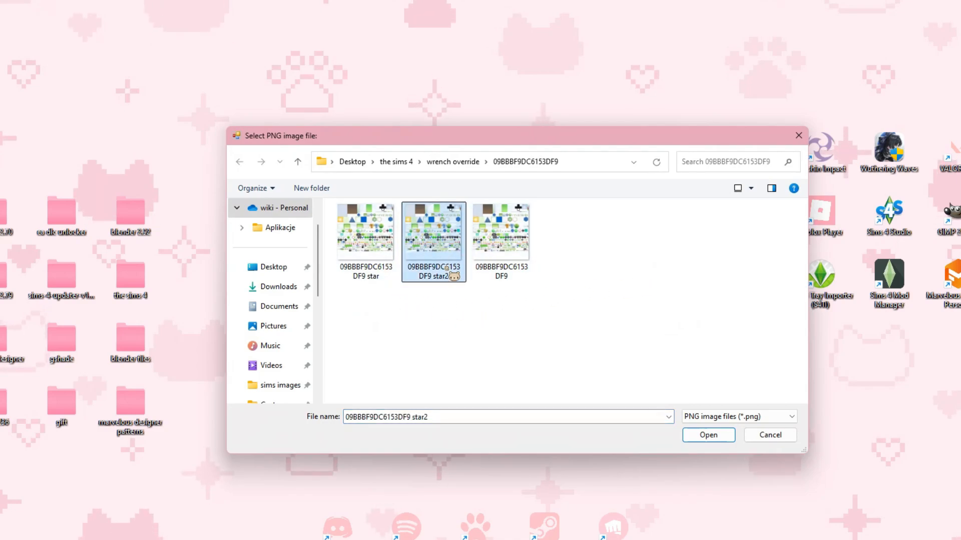
{"action": "left_click", "coordinate": [701, 432]}
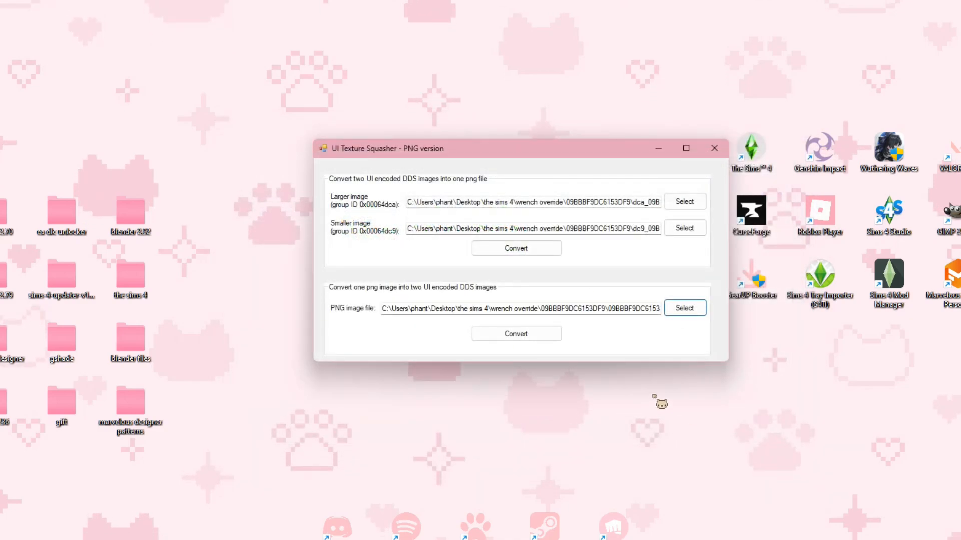
- Convert the PNG and save the larger DDS image as Converted_0x00064dca star2 in the same folder
{"action": "left_click", "coordinate": [530, 336]}
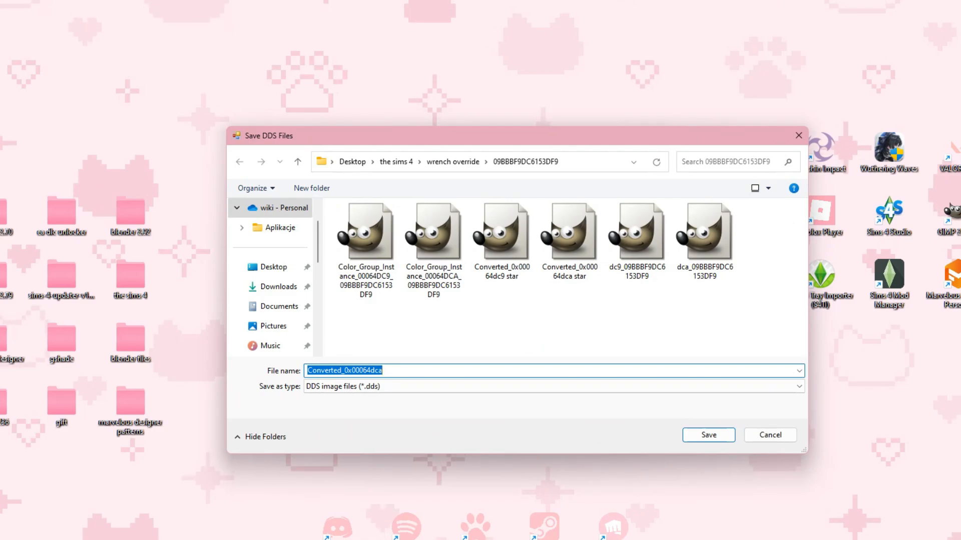
{"action": "left_click", "coordinate": [441, 372]}
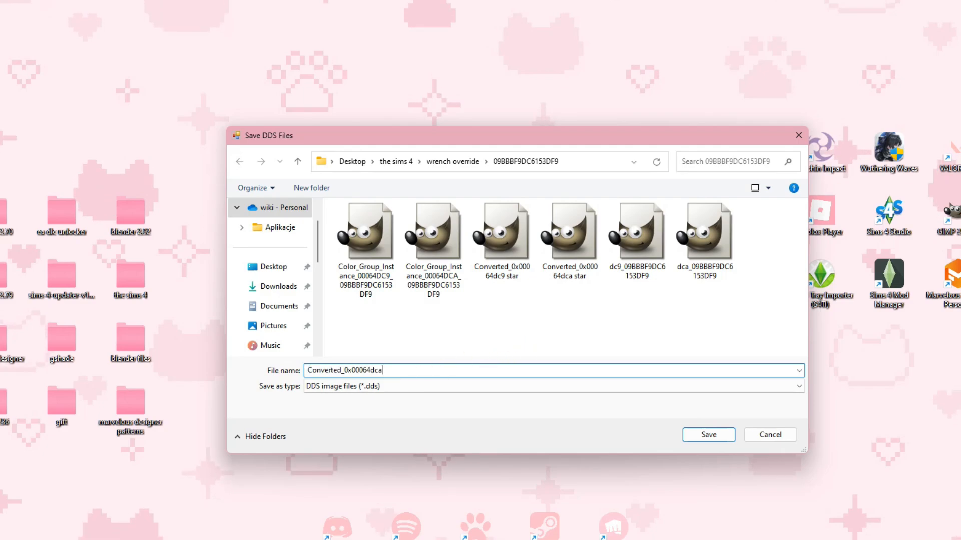
{"action": "type", "text": "s"}
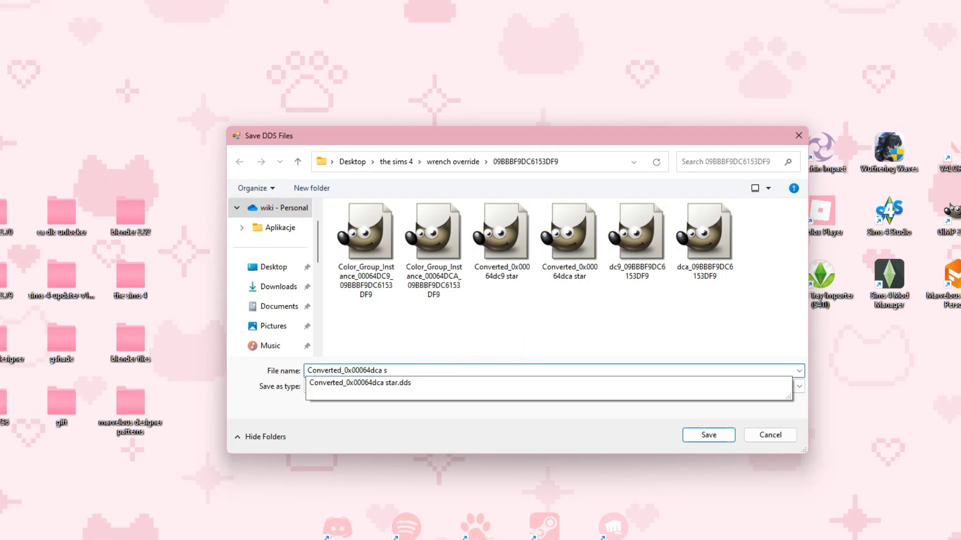
{"action": "type", "text": "tar2"}
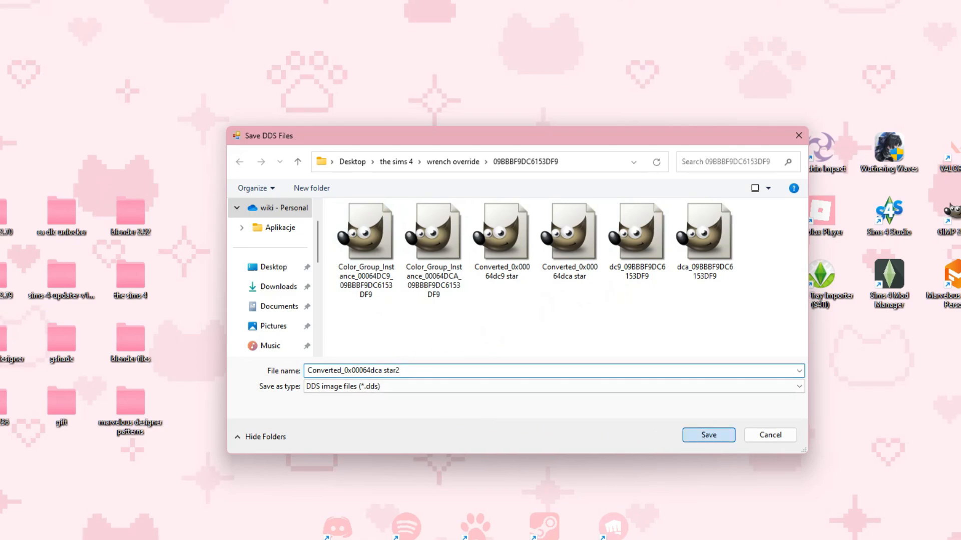
{"action": "left_click", "coordinate": [709, 434]}
- Save the smaller DDS image as Converted_0x00064dc9 star2 in the same folder
{"action": "left_click", "coordinate": [403, 371]}
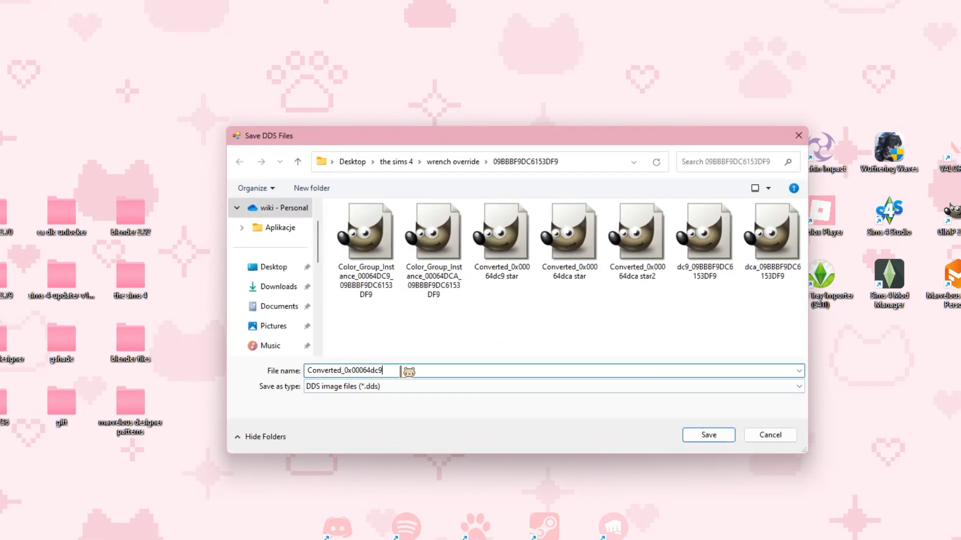
{"action": "type", "text": "star2"}
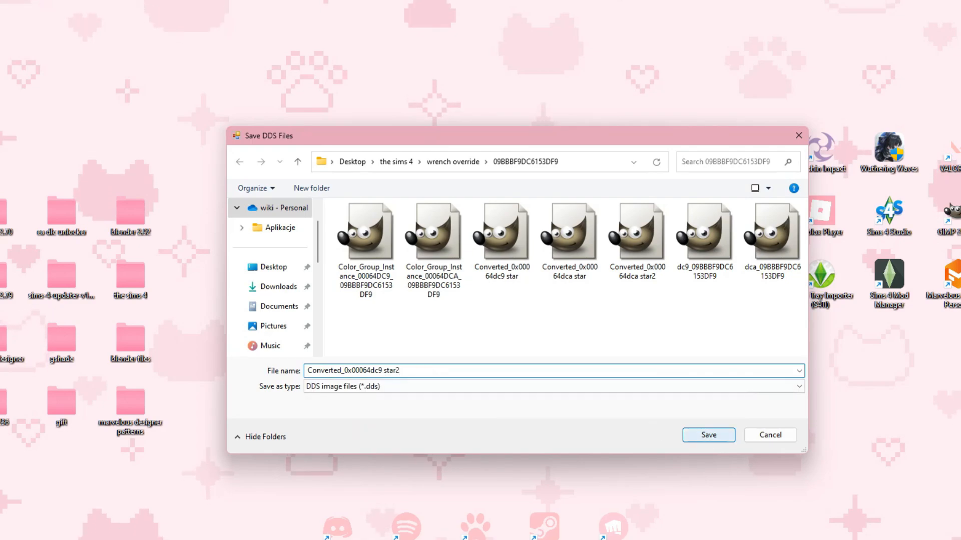
{"action": "left_click", "coordinate": [709, 435]}
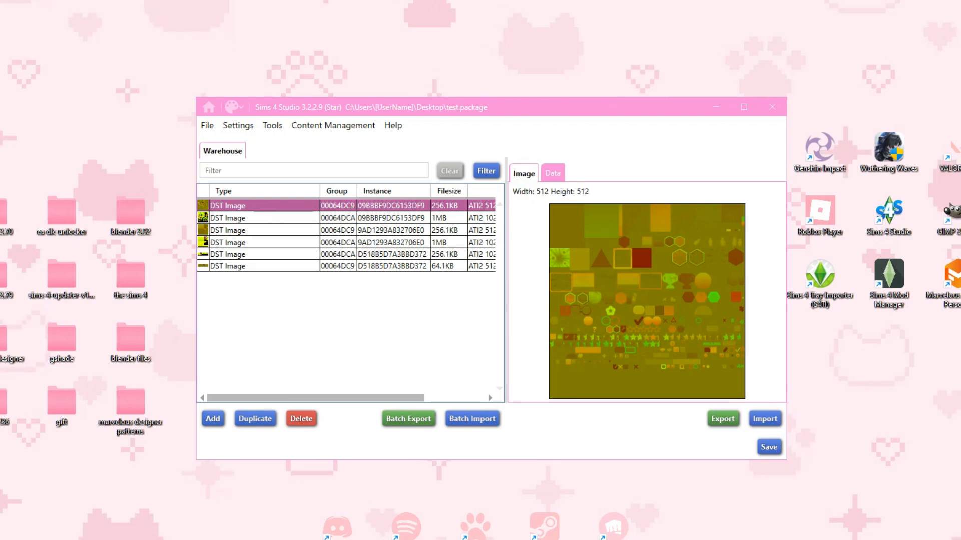
- In Sims 4 Studio, import Converted_0x00064dc9 star2 into the DST image with group 00064DC9 and instance 09BBBF9DC6153DF9
{"action": "left_click", "coordinate": [761, 418]}
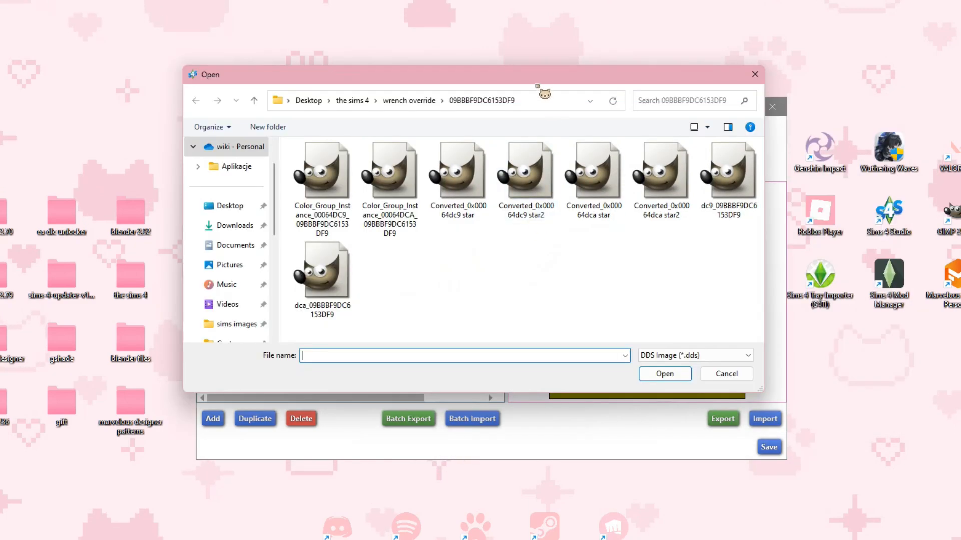
{"action": "left_click_drag", "start_coordinate": [536, 73], "coordinate": [551, 95]}
{"action": "left_click", "coordinate": [547, 212]}
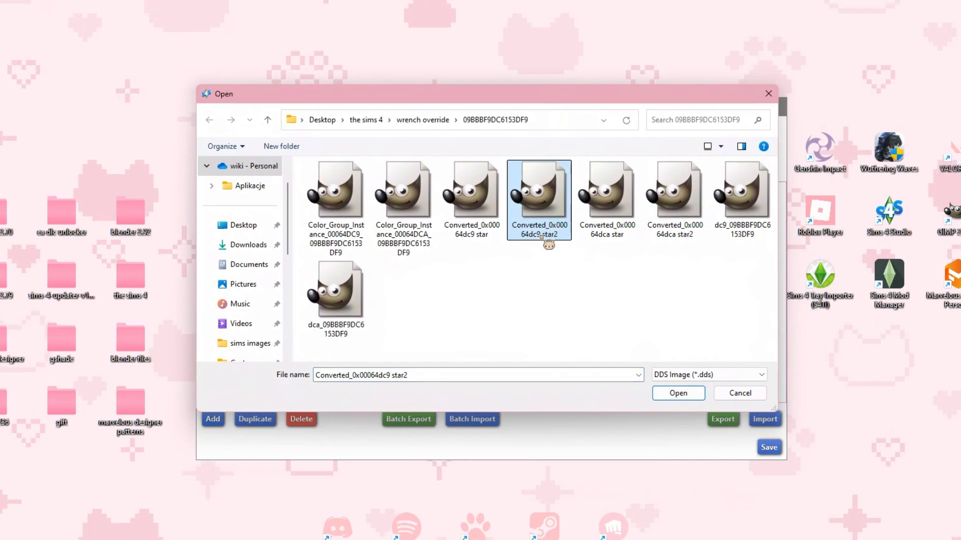
{"action": "left_click", "coordinate": [687, 395]}
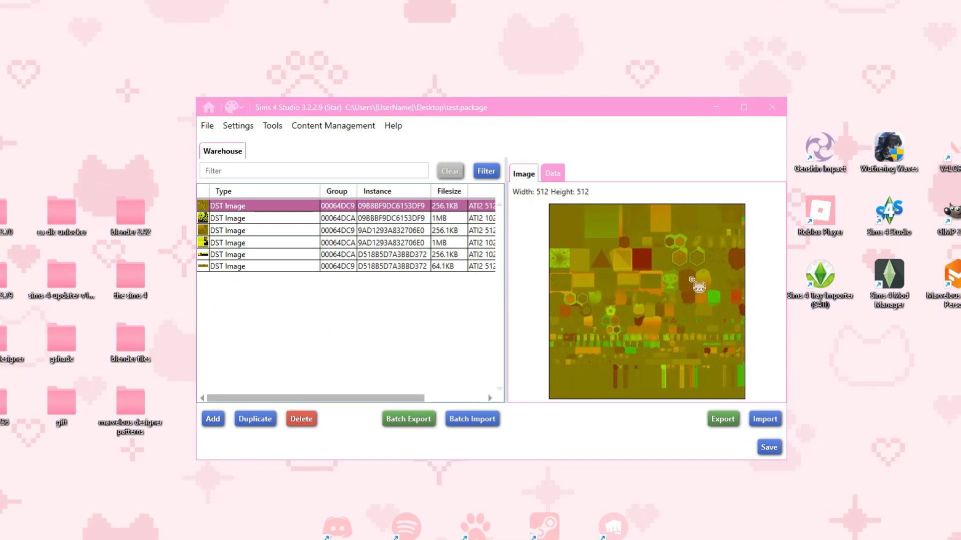
- Import Converted_0x00064dca star2 into the 00064DCA DST image with instance 09BBBF9DC6153DF9 and save the package
{"action": "left_click", "coordinate": [423, 219]}
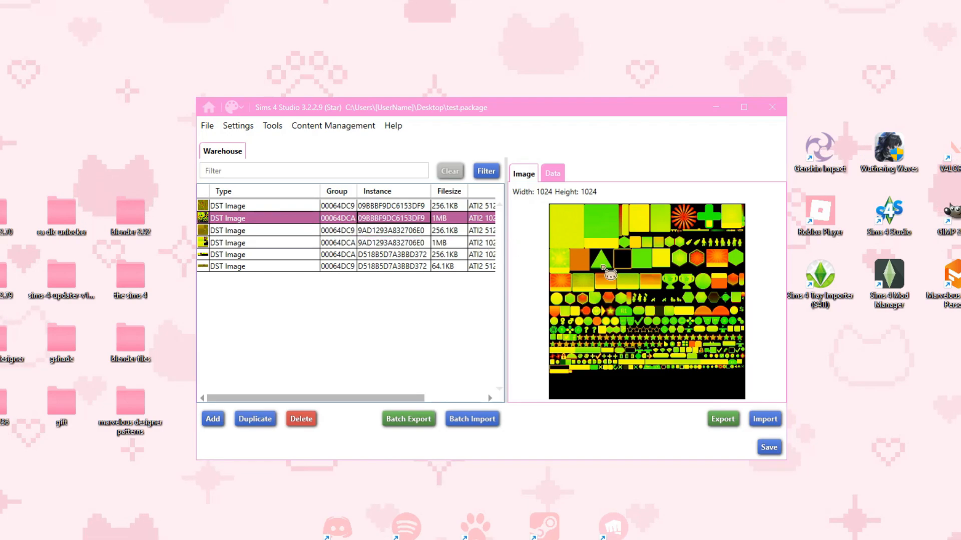
{"action": "left_click", "coordinate": [759, 421]}
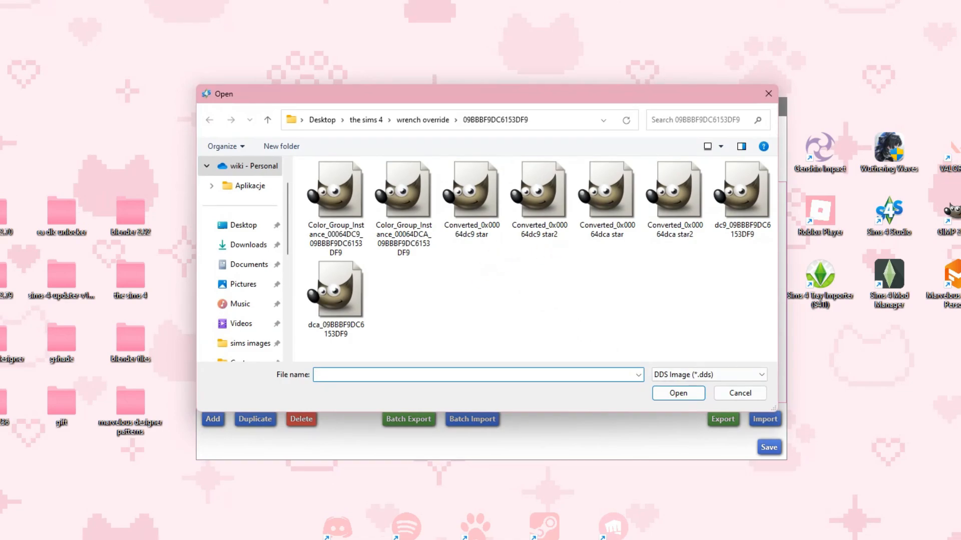
{"action": "left_click", "coordinate": [693, 220]}
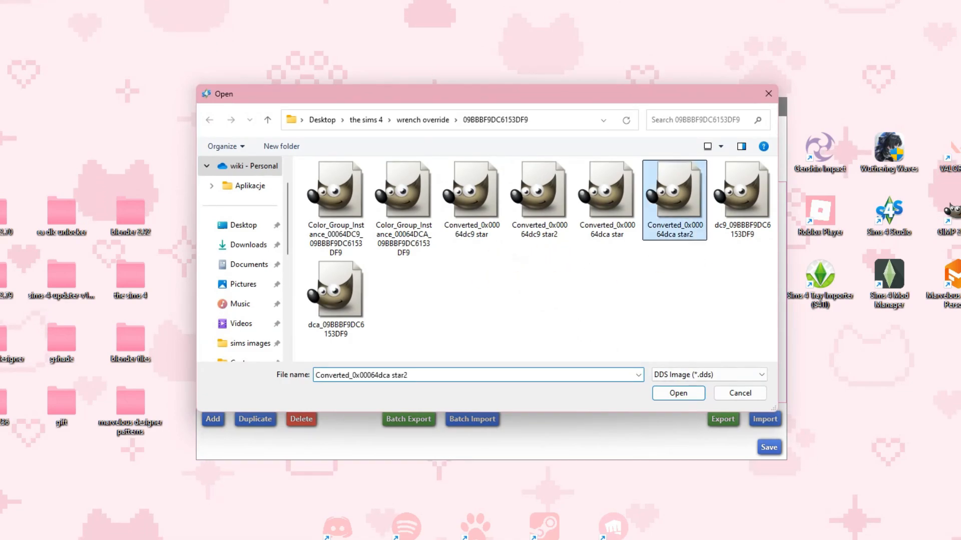
{"action": "left_click", "coordinate": [679, 394]}
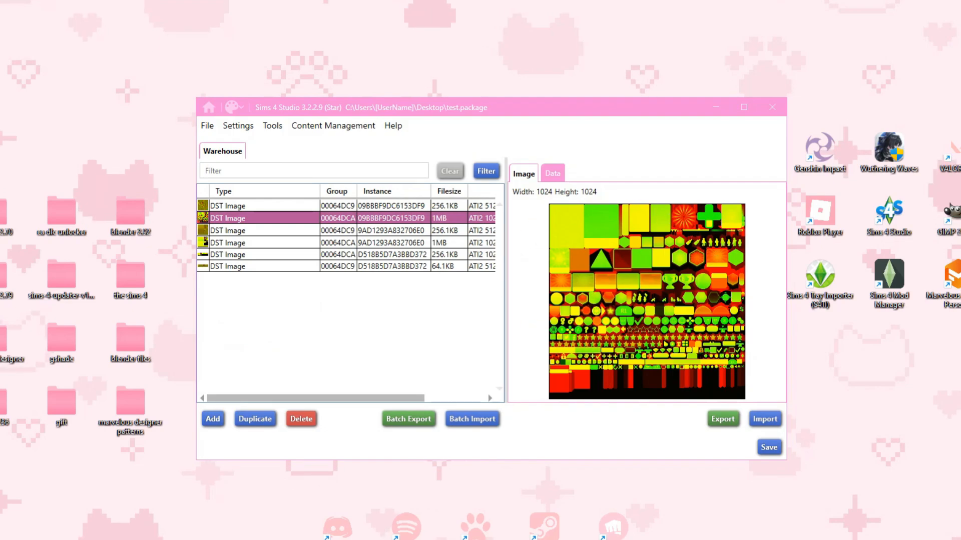
{"action": "left_click", "coordinate": [258, 218]}
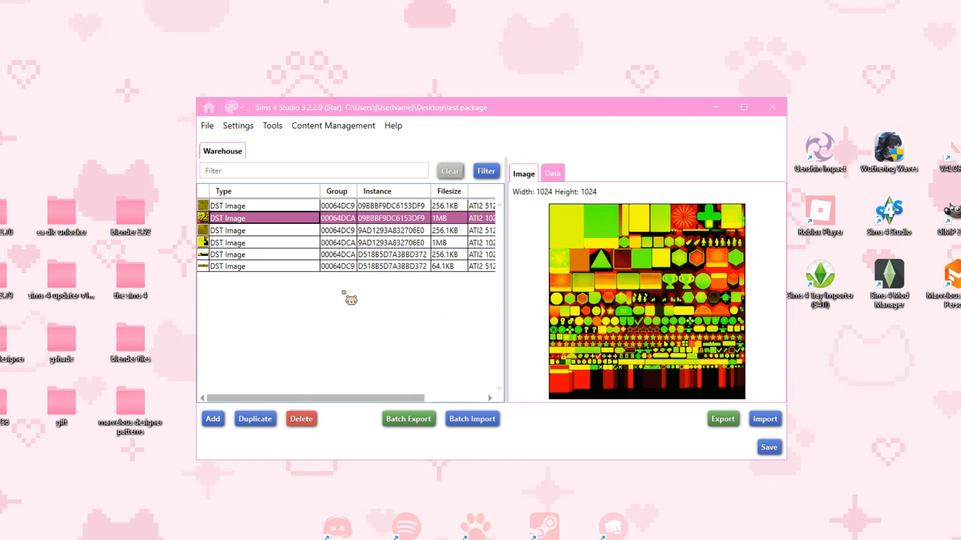
{"action": "left_click", "coordinate": [768, 447]}
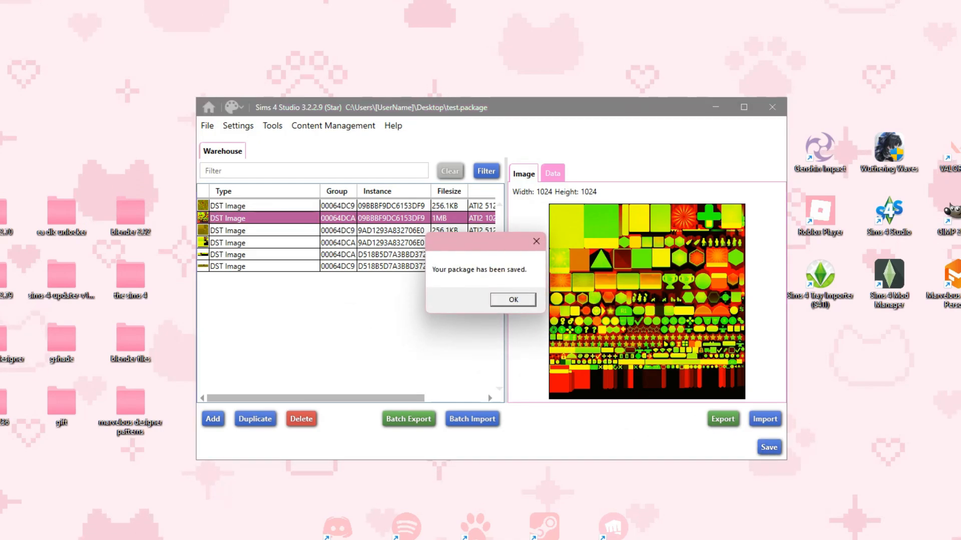